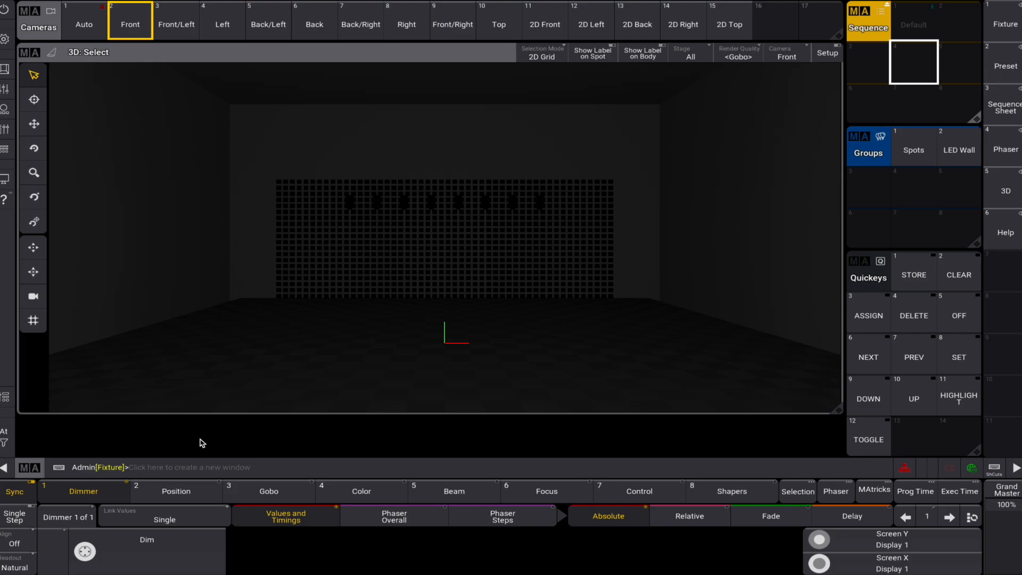
- Check the available align modes, leave alignment off, and add an Align Bar window in the empty area below the 3D view
{"action": "left_click", "coordinate": [15, 541]}
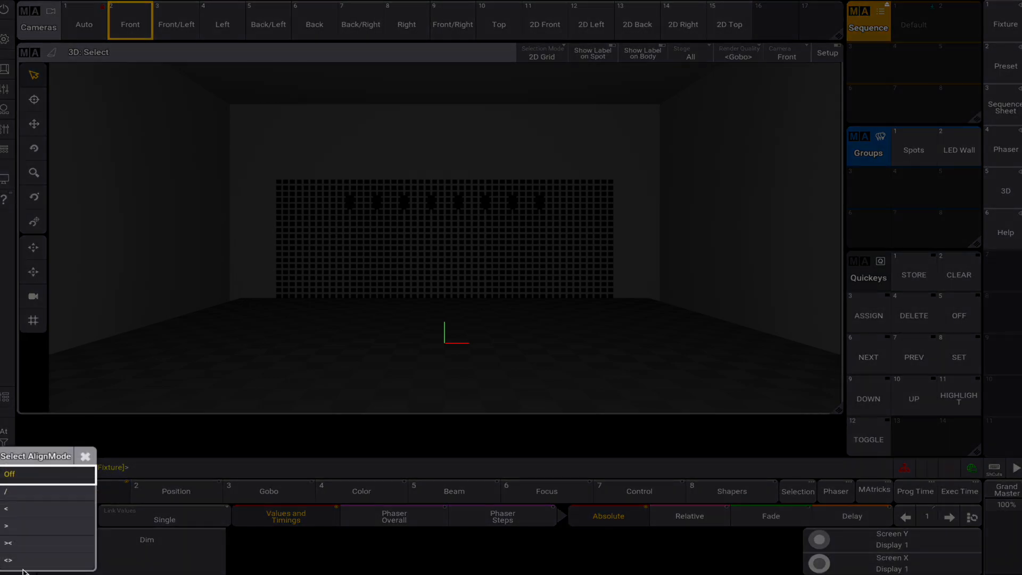
{"action": "left_click", "coordinate": [49, 479]}
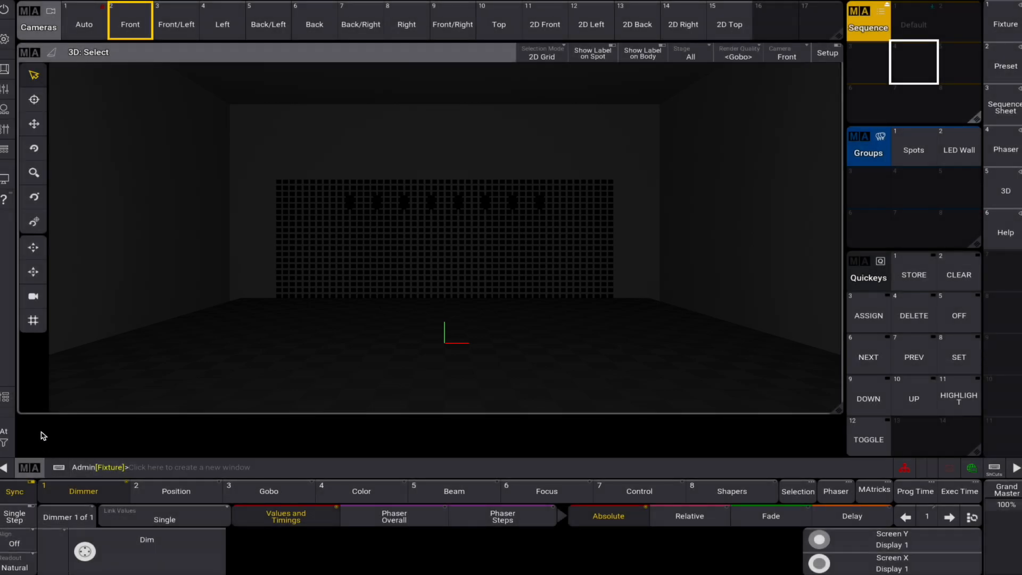
{"action": "left_click", "coordinate": [40, 432]}
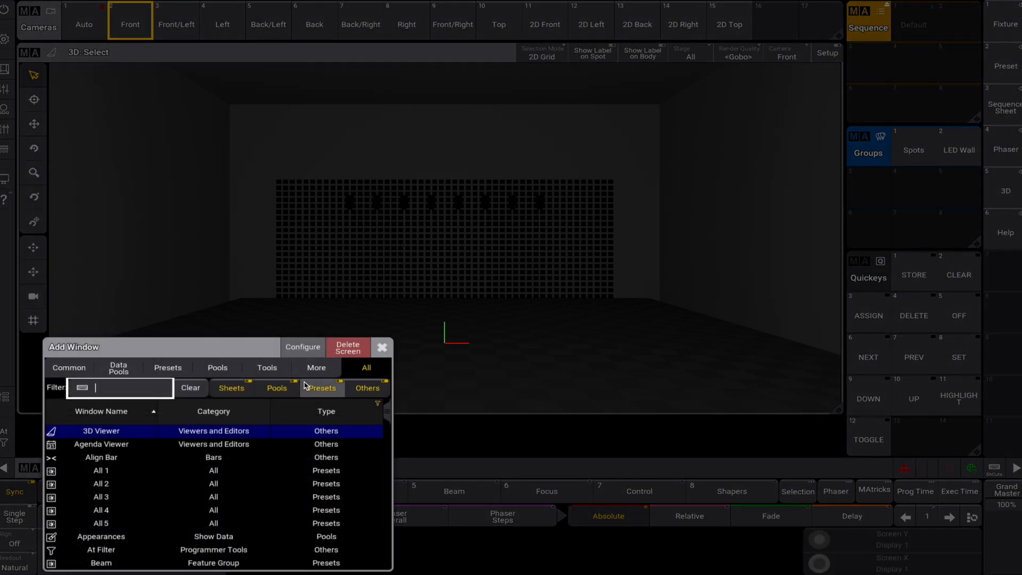
{"action": "type", "text": "alig"}
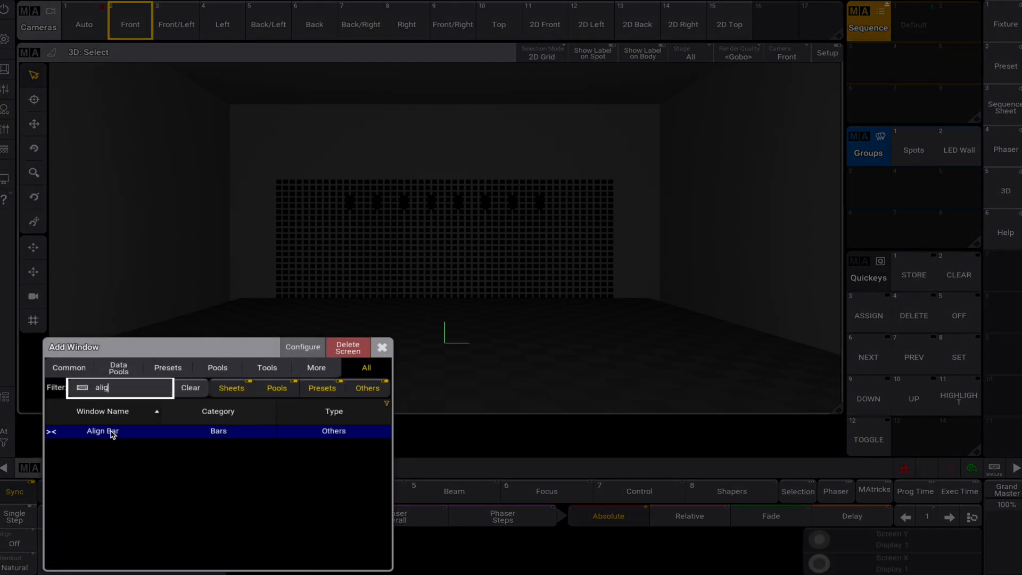
{"action": "left_click", "coordinate": [112, 434]}
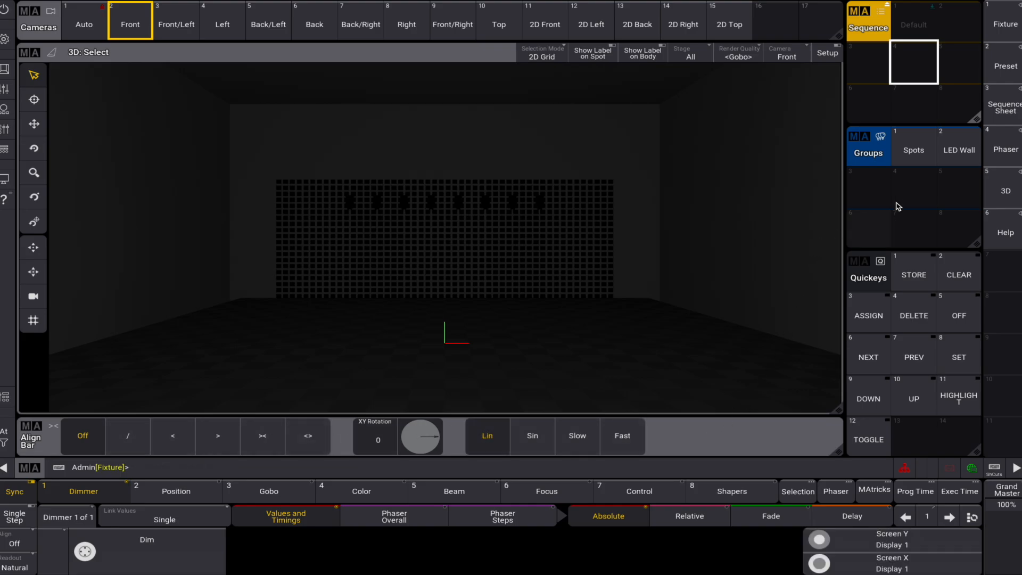
- Raise the Spots group's dimmer to about 42 with alignment off, and clear the programmer
{"action": "left_click", "coordinate": [915, 159]}
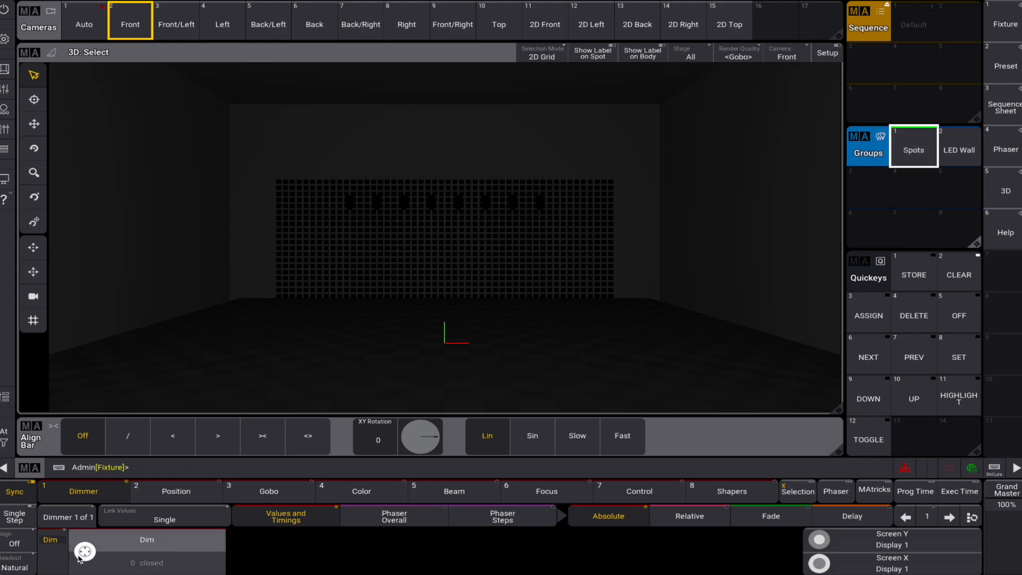
{"action": "scroll", "coordinate": [80, 555], "scroll_direction": "up", "scroll_amount": 15}
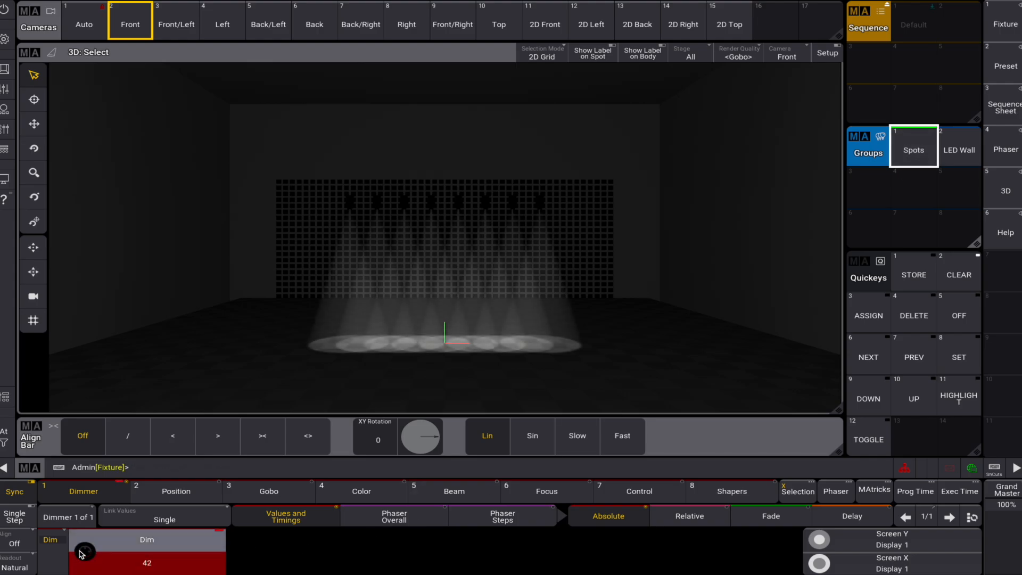
{"action": "left_click", "coordinate": [956, 277]}
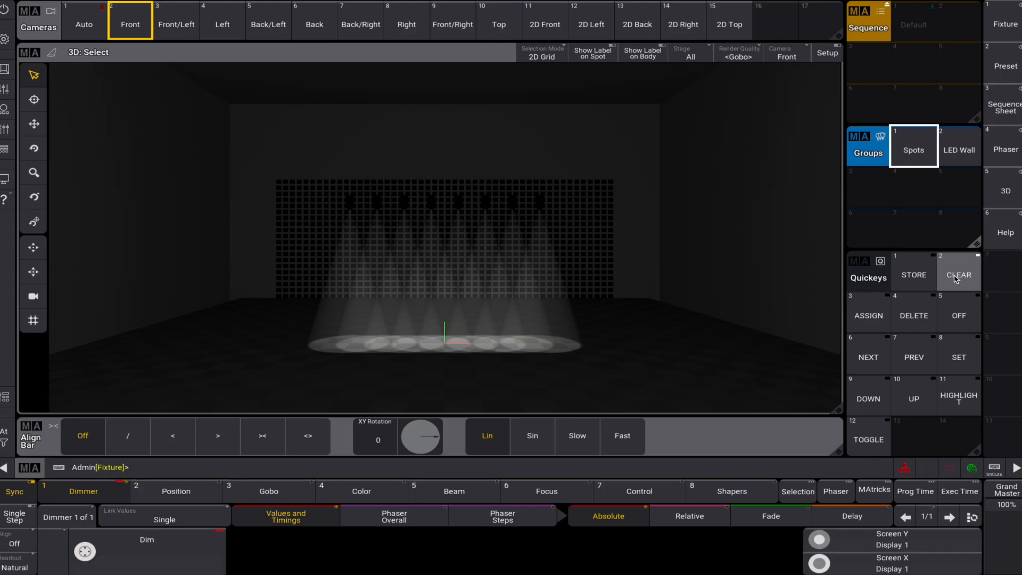
{"action": "left_click", "coordinate": [956, 277]}
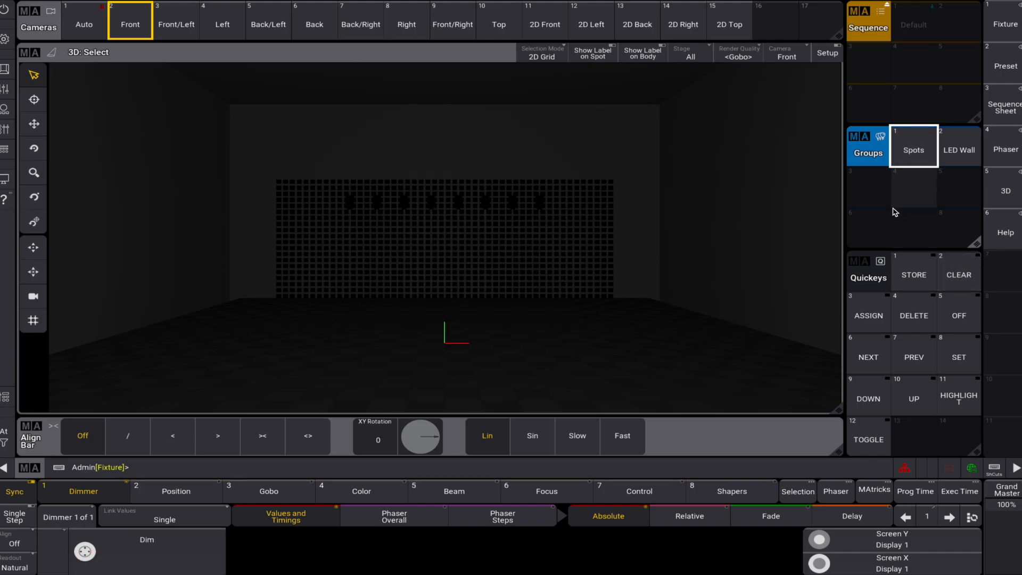
- Set the Spots group to full intensity and tilt all its fixtures to about -15.75 with alignment off
{"action": "left_click", "coordinate": [913, 160]}
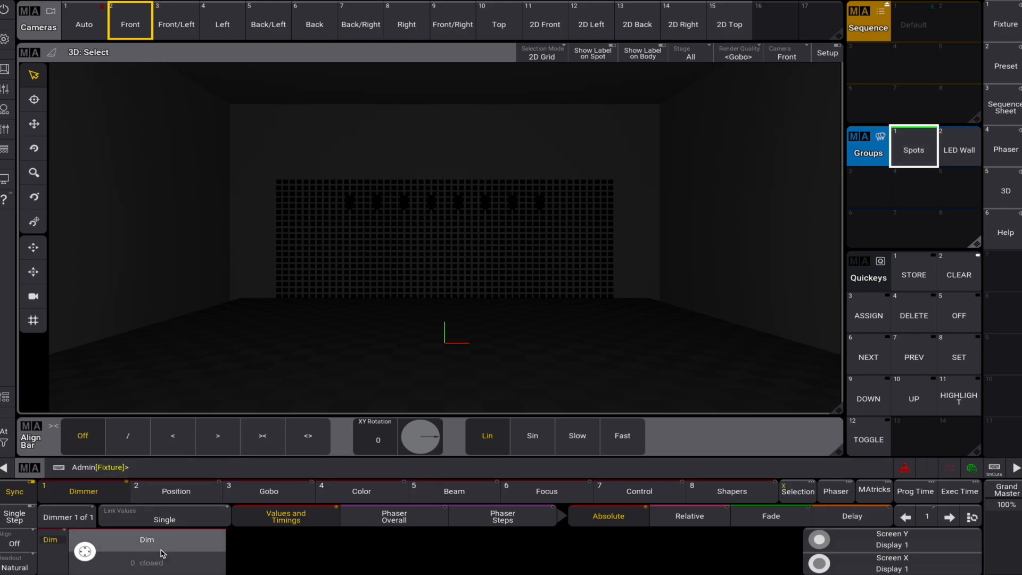
{"action": "left_click", "coordinate": [6, 444]}
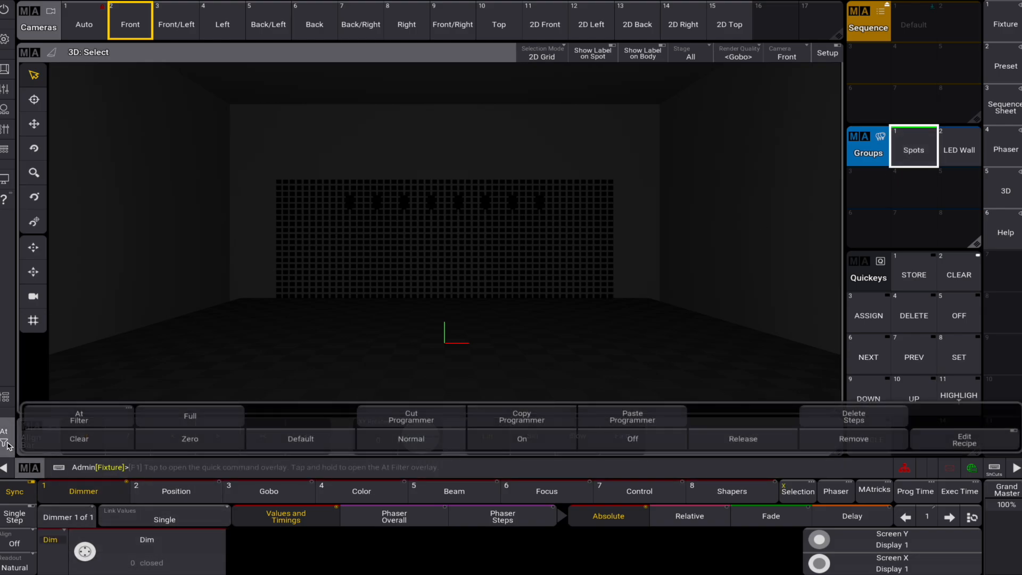
{"action": "left_click", "coordinate": [178, 420]}
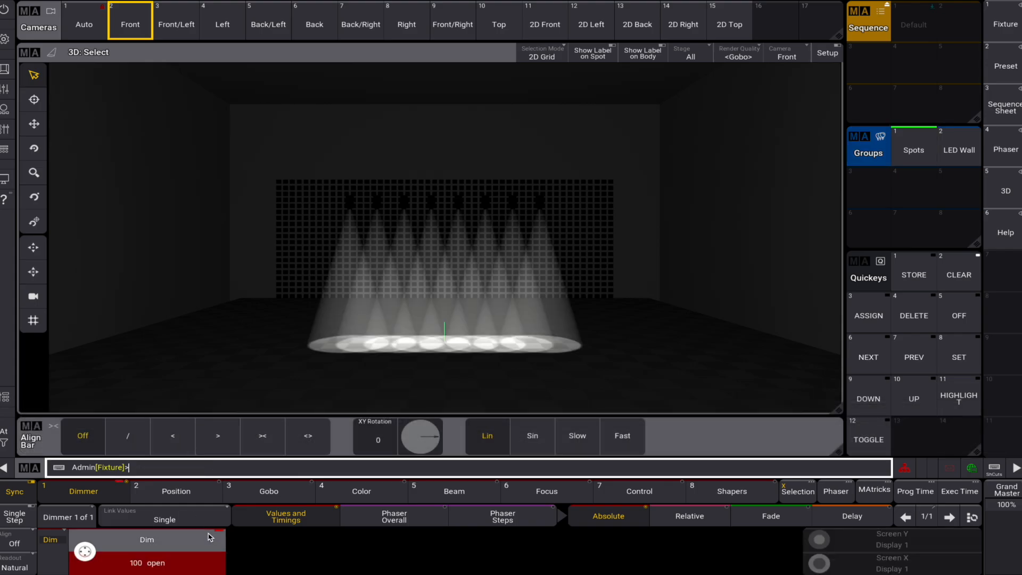
{"action": "left_click", "coordinate": [192, 497]}
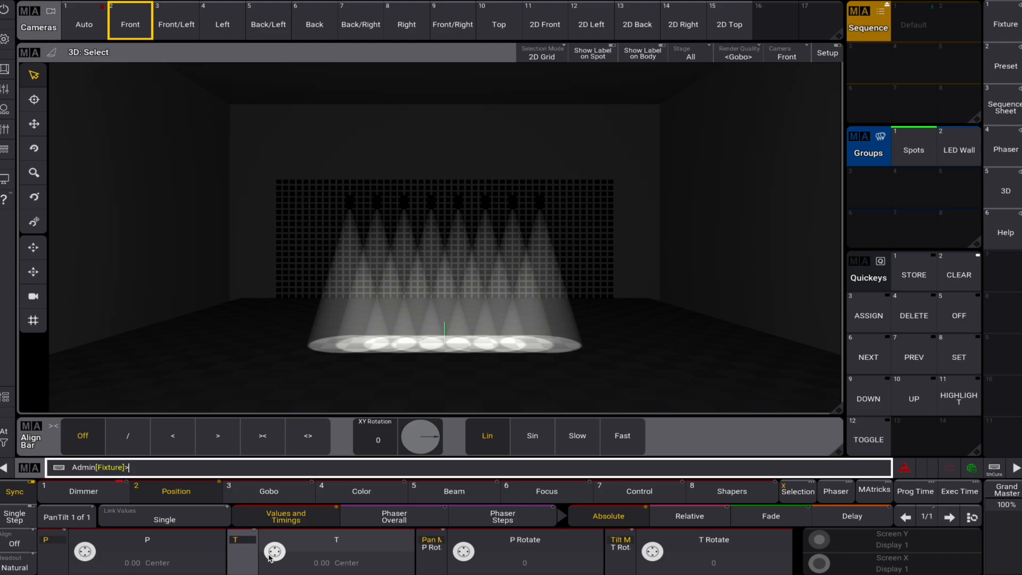
{"action": "scroll", "coordinate": [277, 552], "scroll_direction": "down", "scroll_amount": 5}
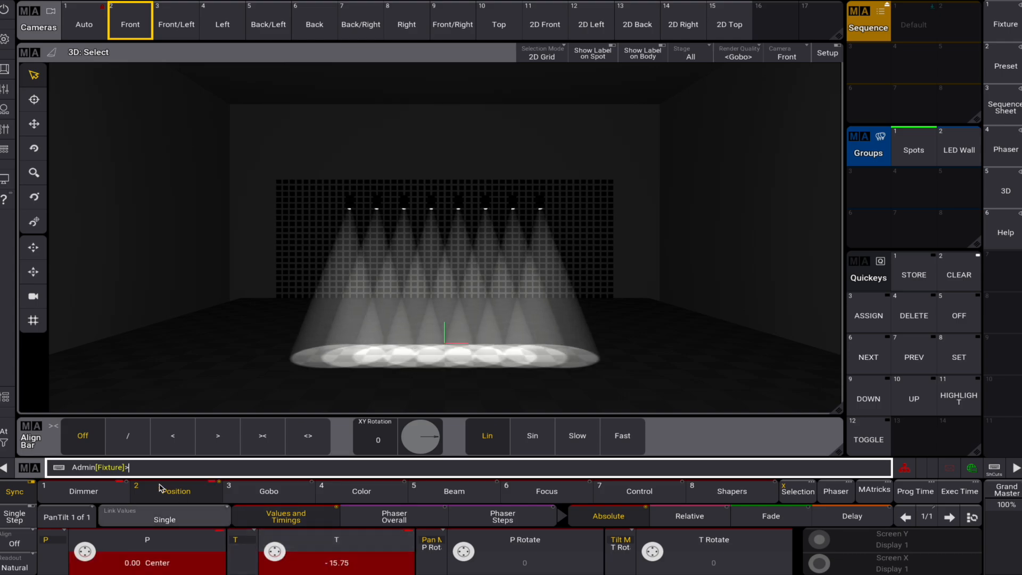
- Fan the Spots' pan to about 40.5 using the / align mode, and clear the programmer
{"action": "left_click", "coordinate": [132, 448]}
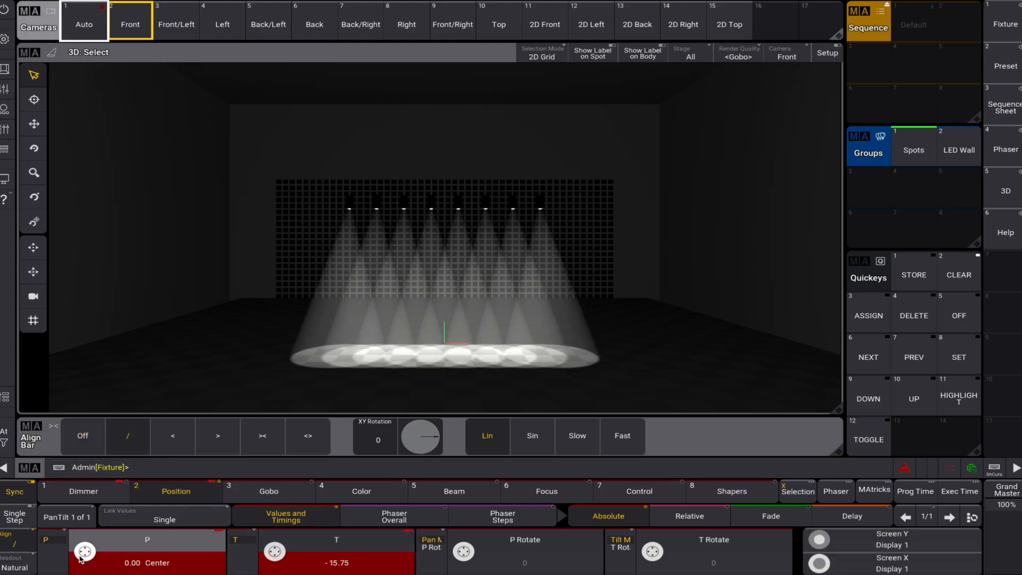
{"action": "left_click_drag", "start_coordinate": [79, 556], "coordinate": [57, 568]}
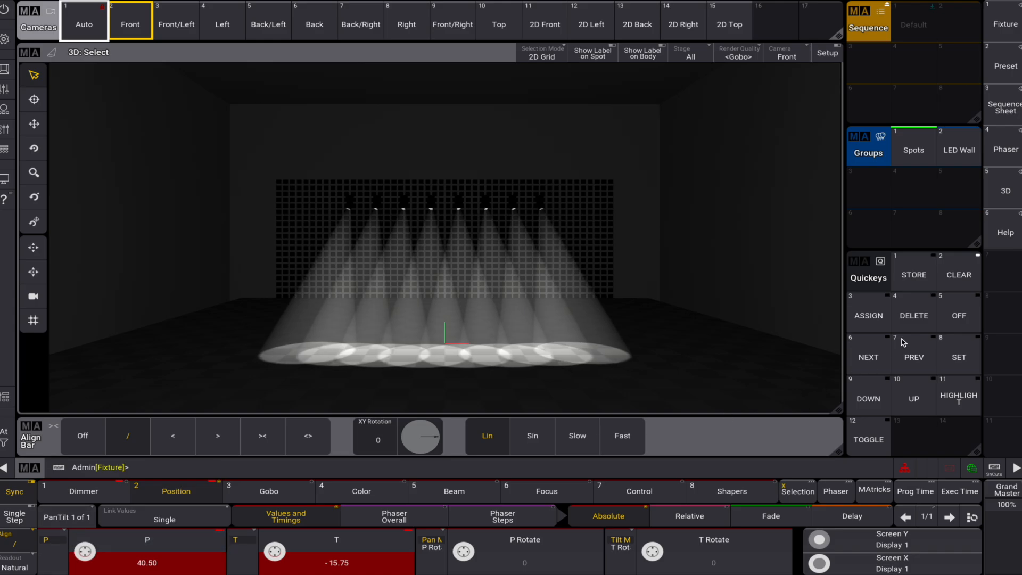
{"action": "left_click", "coordinate": [967, 275]}
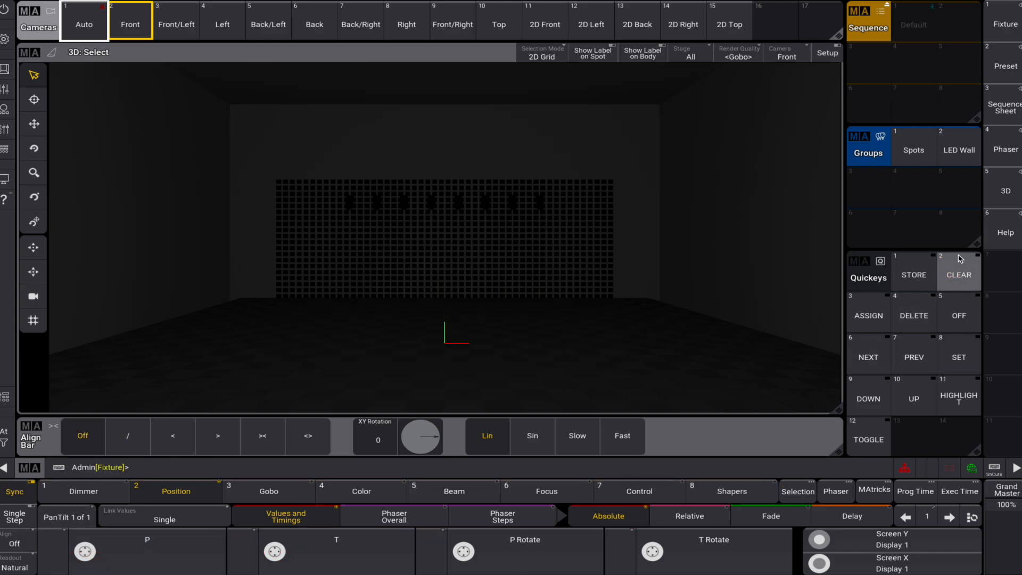
- Fan the Spots group's dimmer to about 76 using the < align mode, and clear the programmer
{"action": "left_click", "coordinate": [916, 154]}
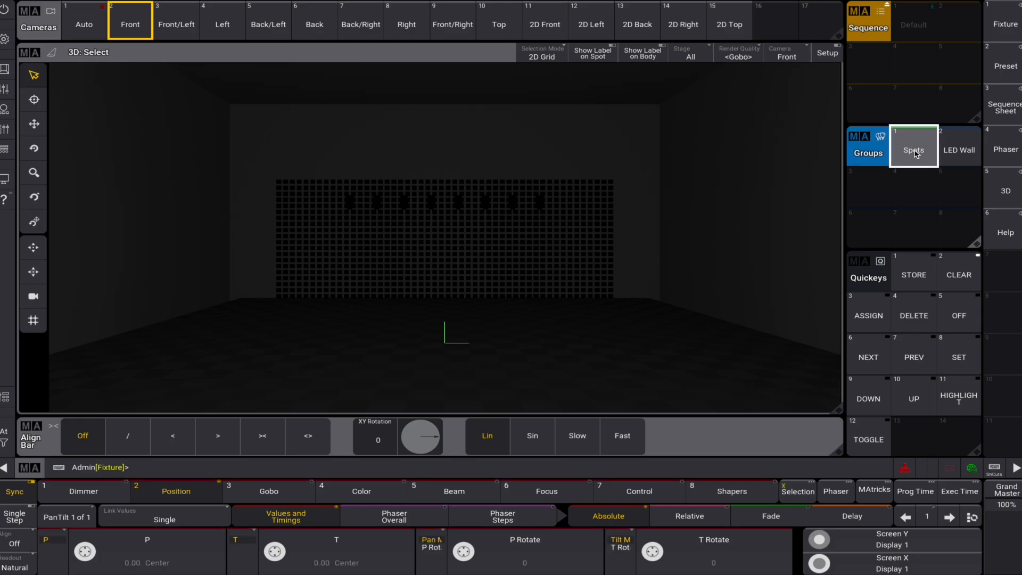
{"action": "left_click", "coordinate": [178, 440]}
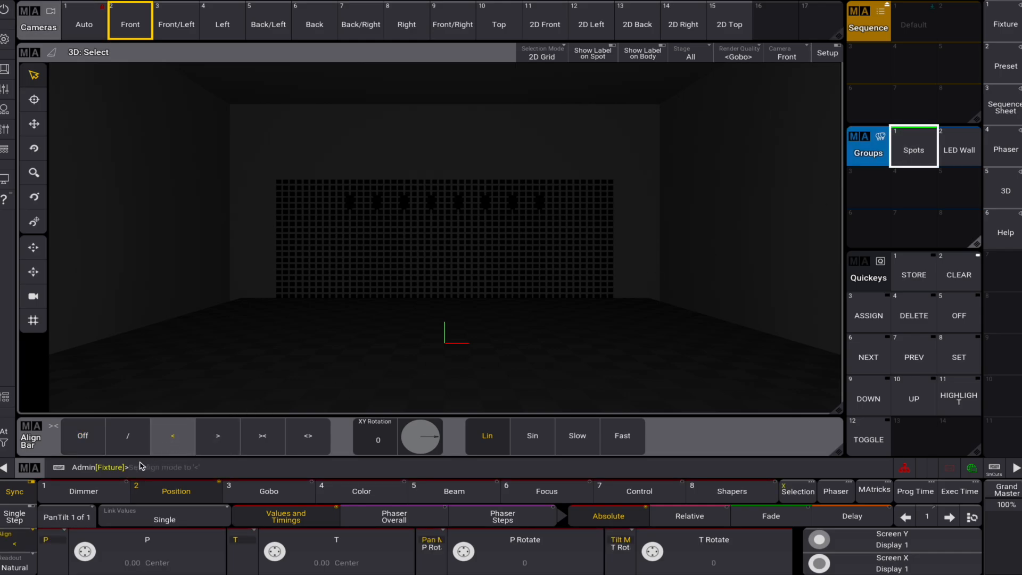
{"action": "left_click", "coordinate": [83, 491]}
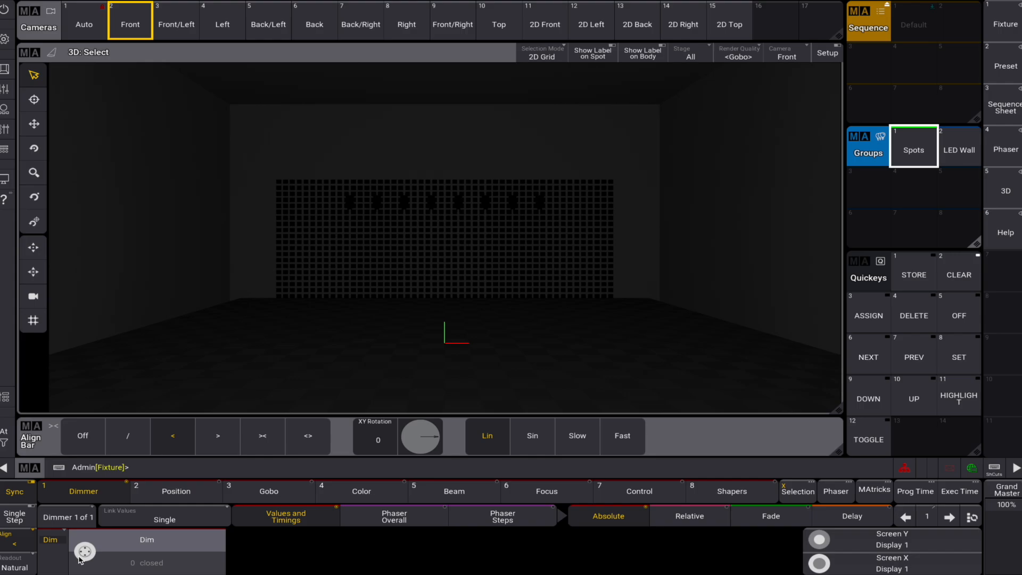
{"action": "left_click_drag", "start_coordinate": [80, 558], "coordinate": [89, 548]}
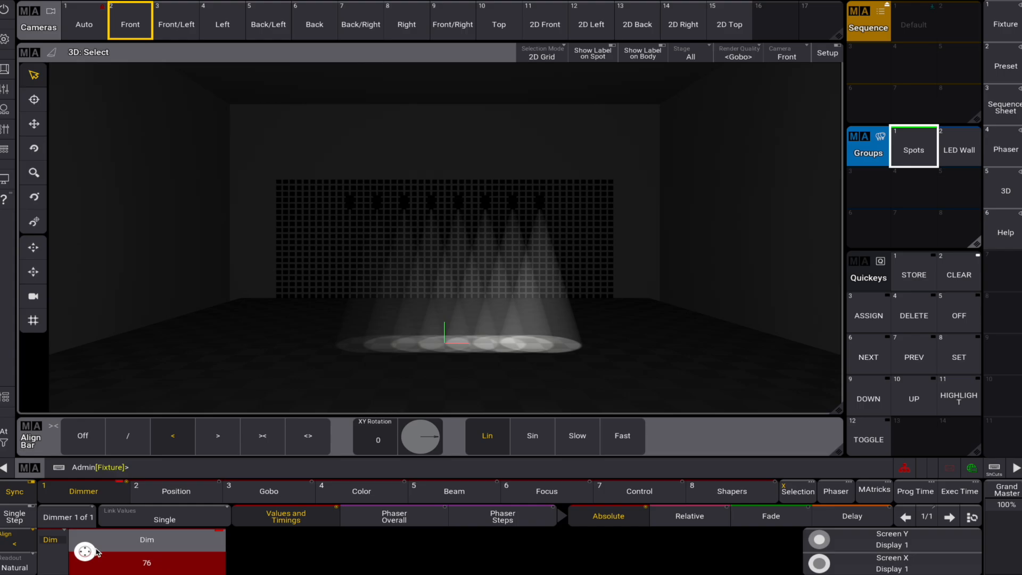
{"action": "left_click", "coordinate": [958, 275]}
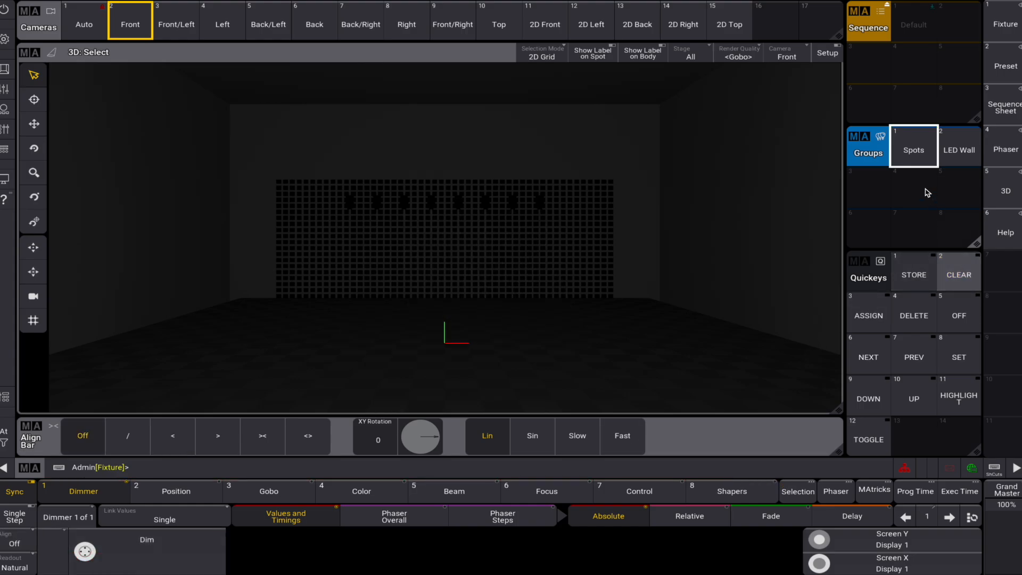
- Fan the Spots group's dimmer using the > align mode, keeping the last fixture at 0, and clear the programmer
{"action": "left_click", "coordinate": [914, 148]}
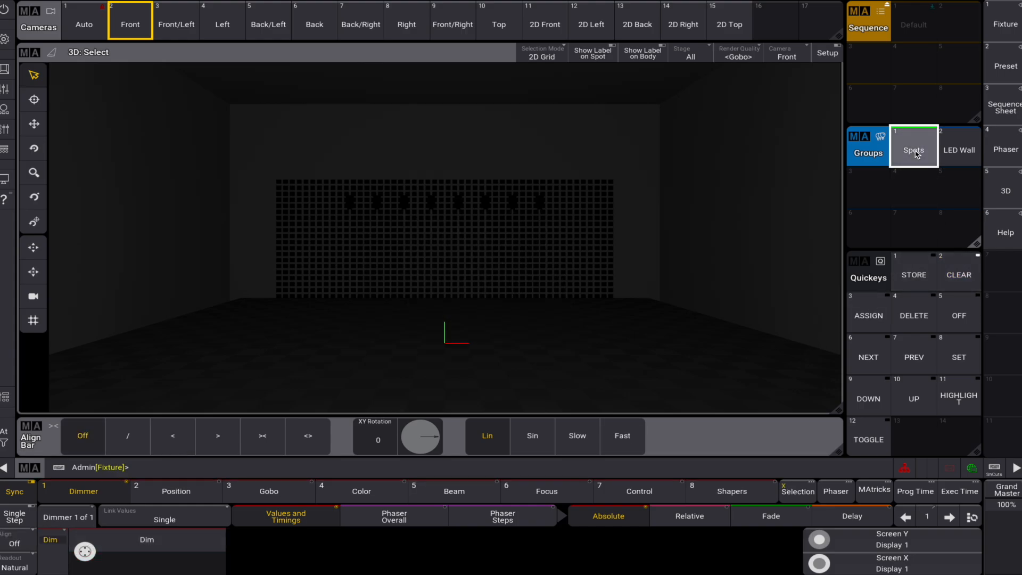
{"action": "left_click", "coordinate": [218, 438]}
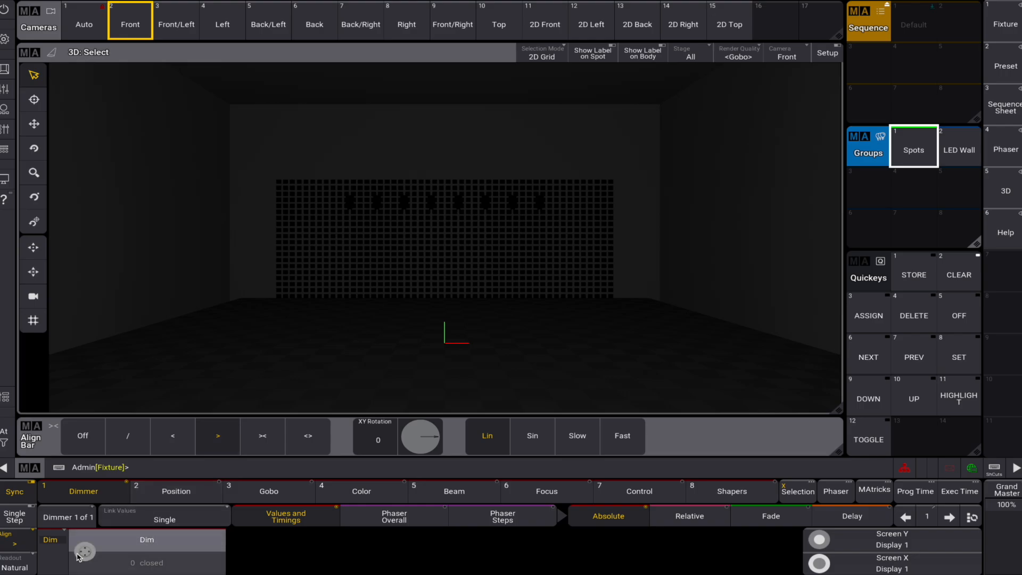
{"action": "scroll", "coordinate": [77, 556], "scroll_direction": "up", "scroll_amount": 5}
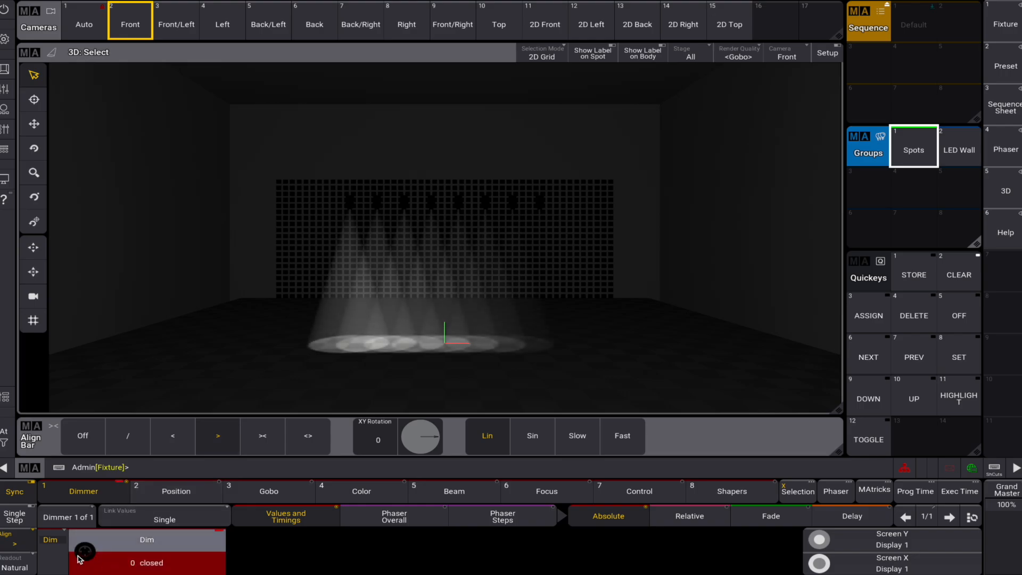
{"action": "left_click_drag", "start_coordinate": [78, 555], "coordinate": [84, 564]}
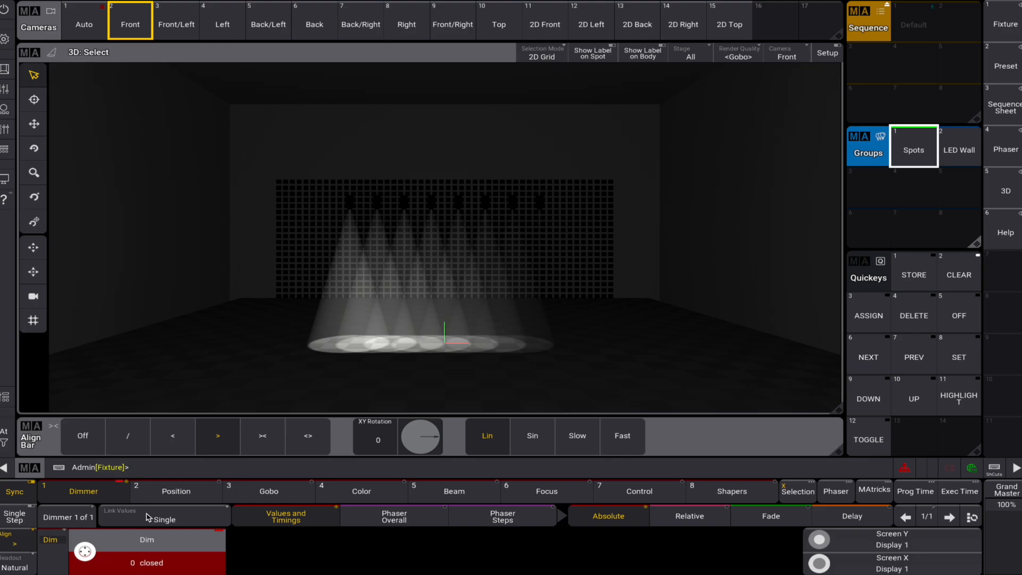
{"action": "left_click", "coordinate": [958, 282]}
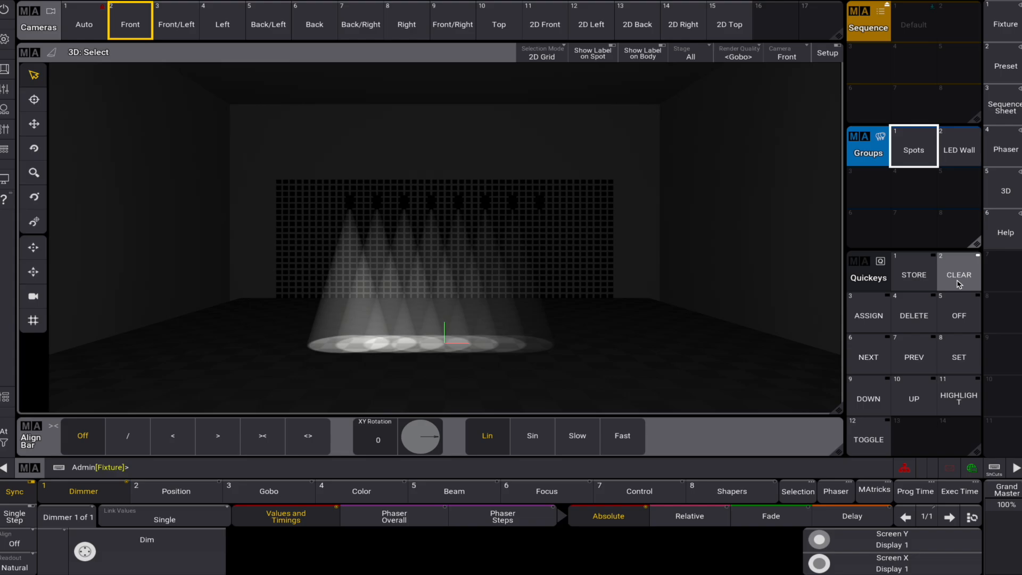
{"action": "left_click", "coordinate": [958, 282]}
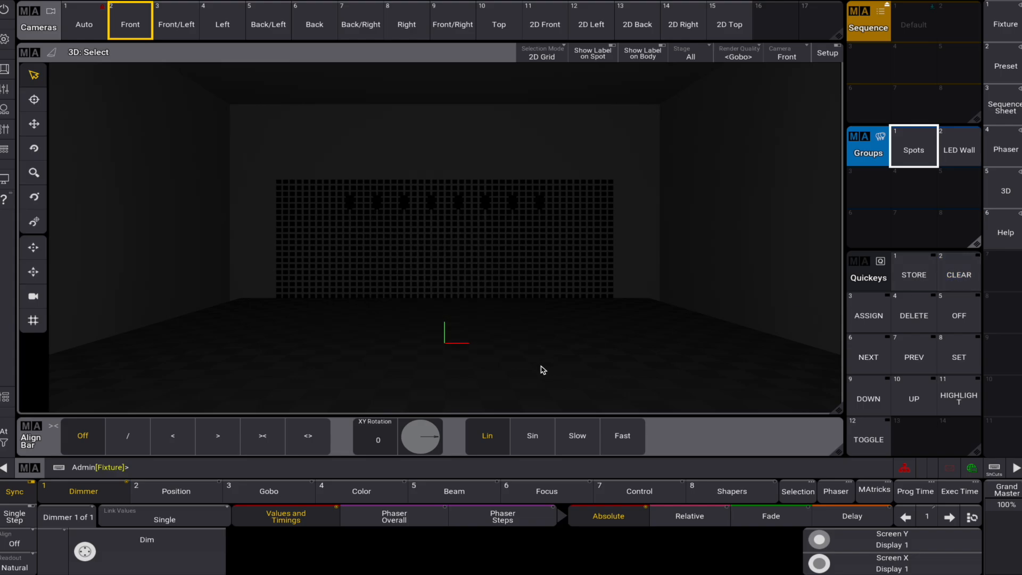
- Set the Spots group to full intensity and fan its tilt to -90 using the >< align mode
{"action": "left_click", "coordinate": [920, 159]}
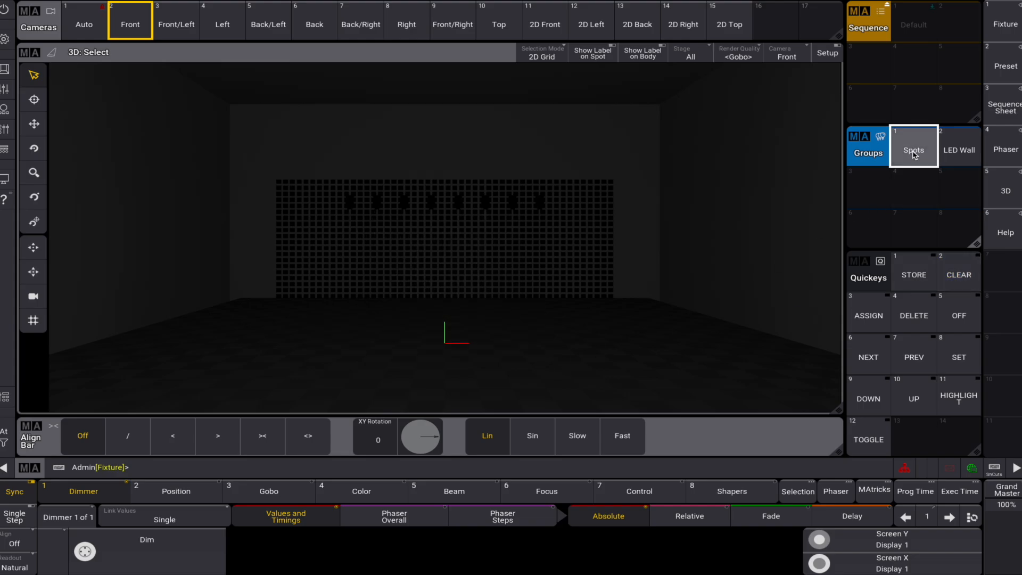
{"action": "left_click", "coordinate": [6, 436]}
{"action": "left_click", "coordinate": [221, 417]}
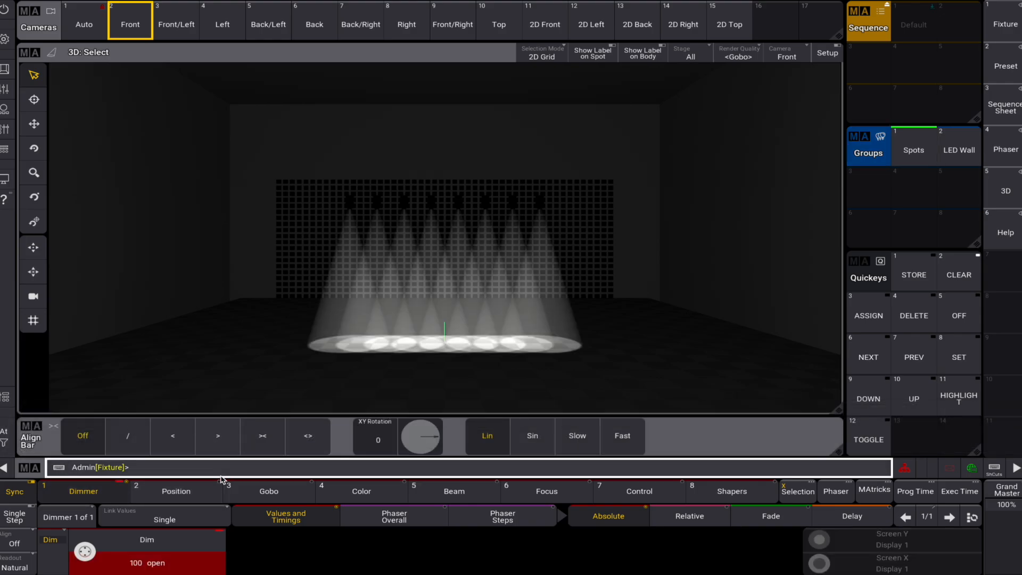
{"action": "left_click", "coordinate": [177, 490]}
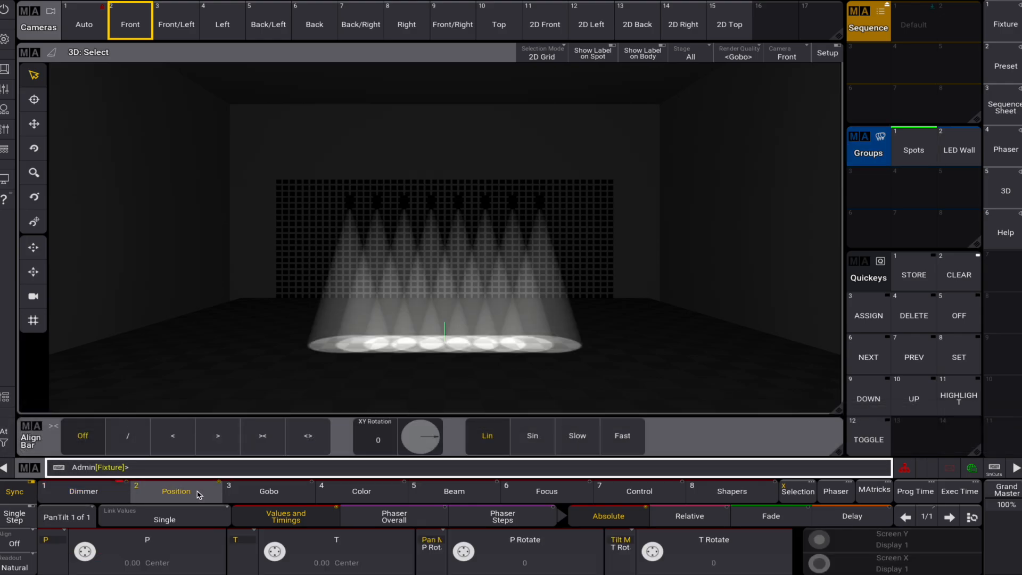
{"action": "left_click", "coordinate": [263, 436]}
{"action": "left_click_drag", "start_coordinate": [272, 559], "coordinate": [267, 540]}
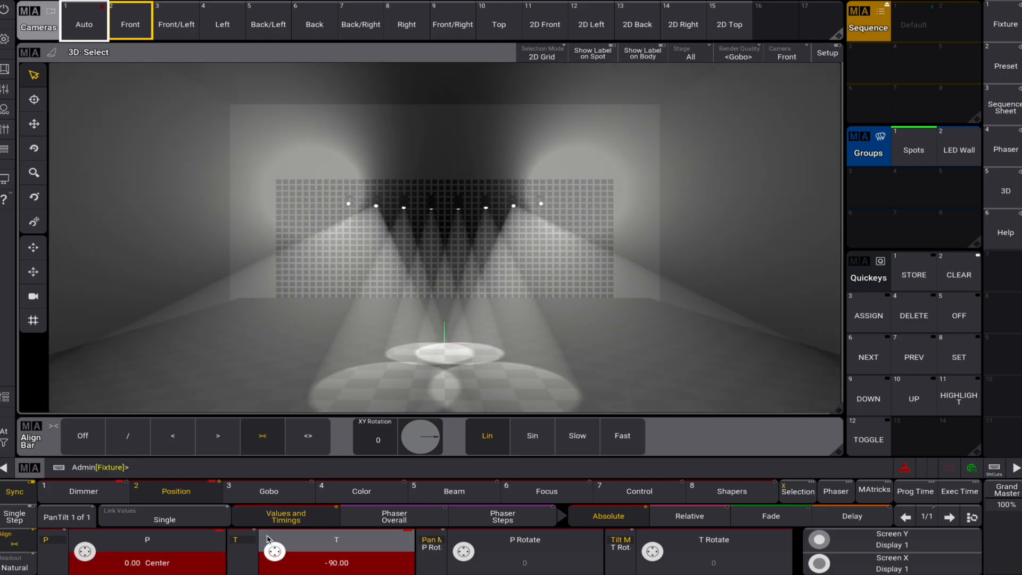
- Fan the Spots' pan to 63 using the / align mode, and clear the programmer
{"action": "left_click", "coordinate": [127, 435]}
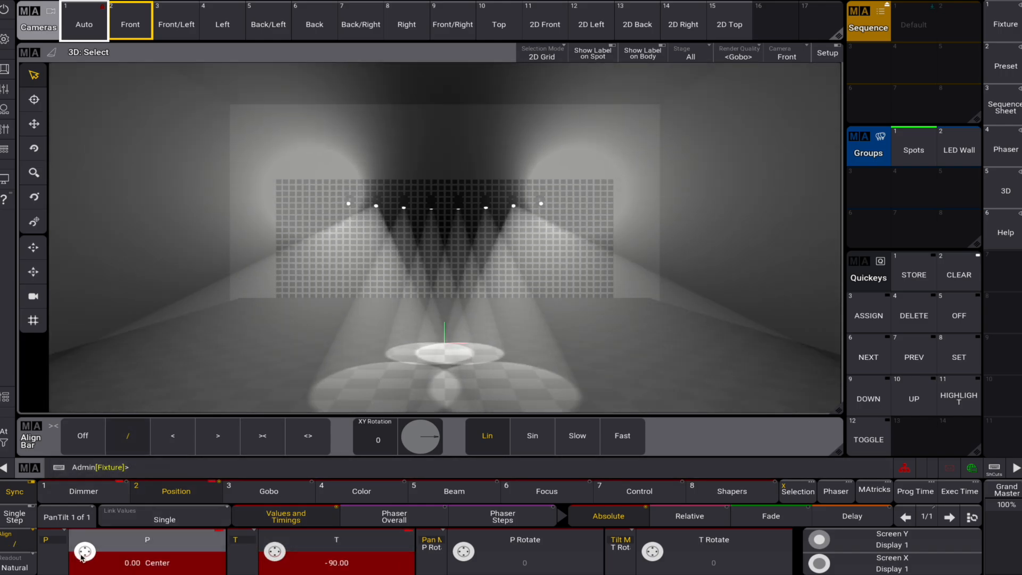
{"action": "left_click_drag", "start_coordinate": [81, 556], "coordinate": [66, 533]}
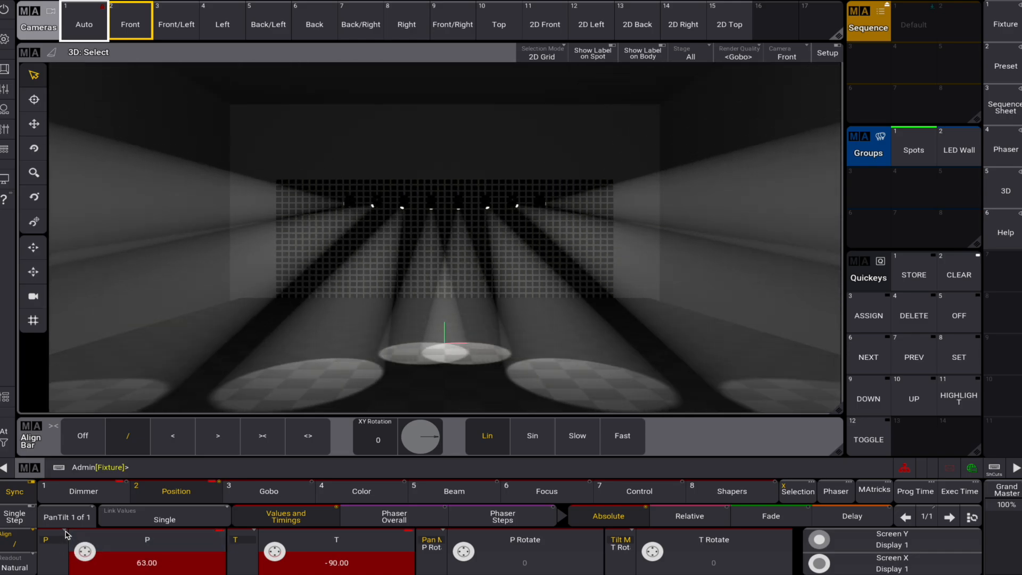
{"action": "left_click", "coordinate": [958, 282]}
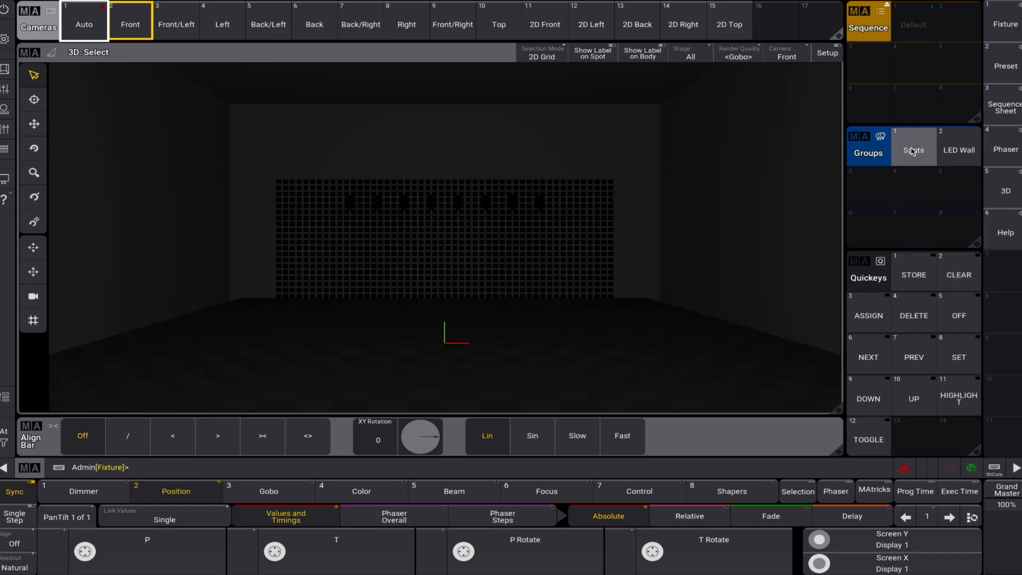
- Fan the Spots group's dimmer using the <> align mode, leaving the outermost fixtures dark, and clear the programmer
{"action": "left_click", "coordinate": [912, 151]}
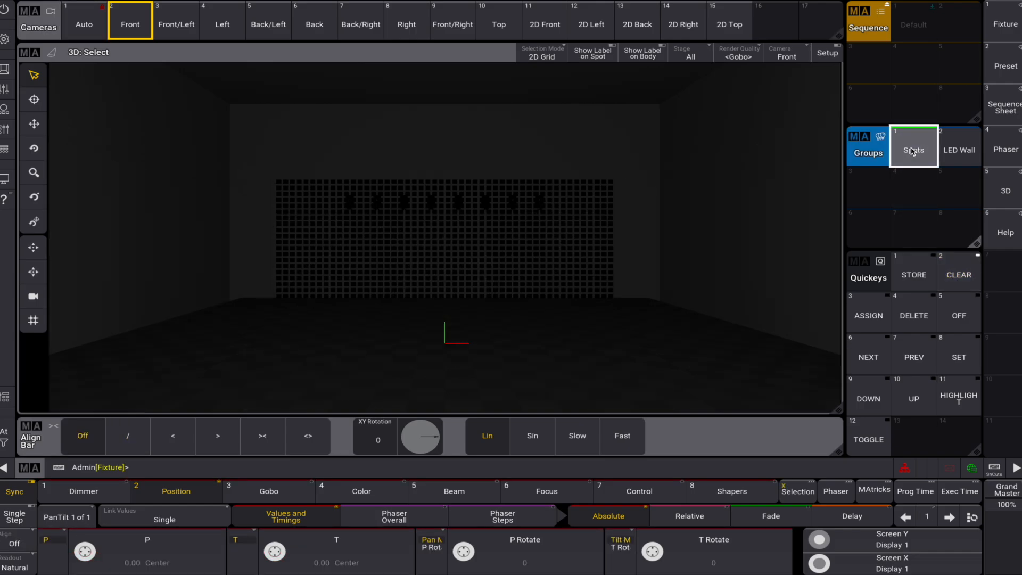
{"action": "left_click", "coordinate": [309, 436]}
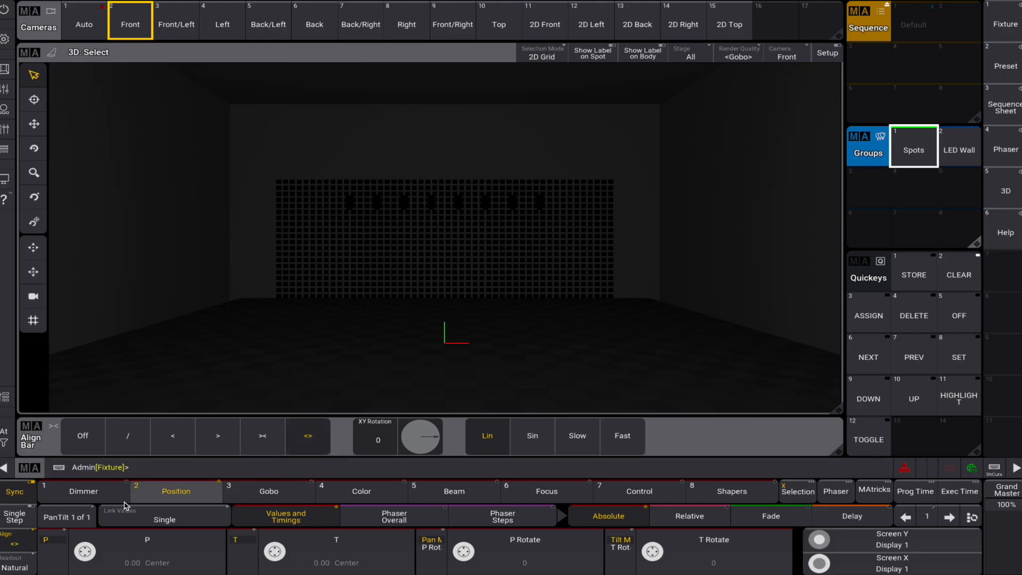
{"action": "left_click", "coordinate": [84, 489]}
{"action": "left_click", "coordinate": [102, 551]}
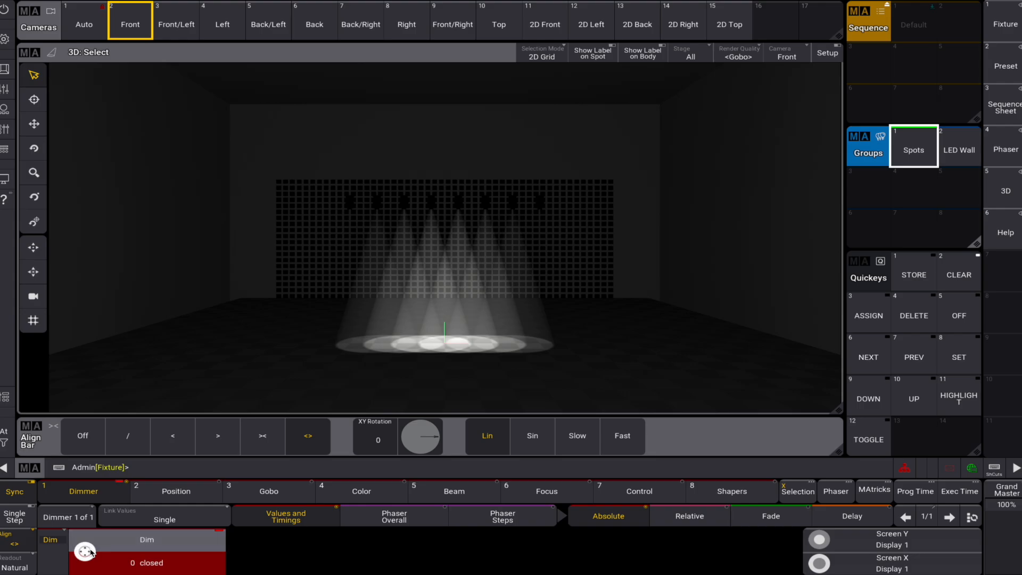
{"action": "left_click", "coordinate": [966, 285]}
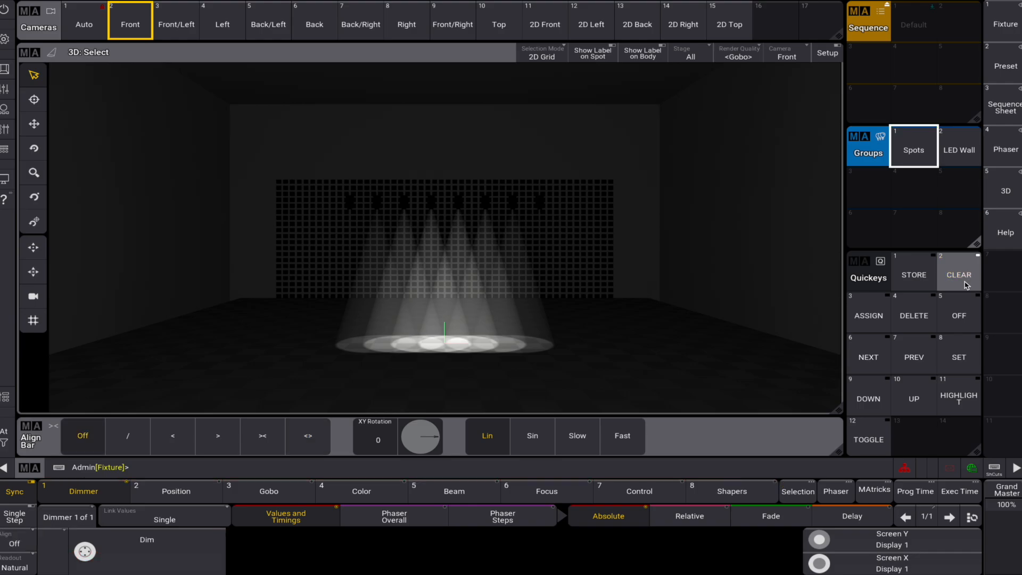
{"action": "left_click", "coordinate": [966, 284]}
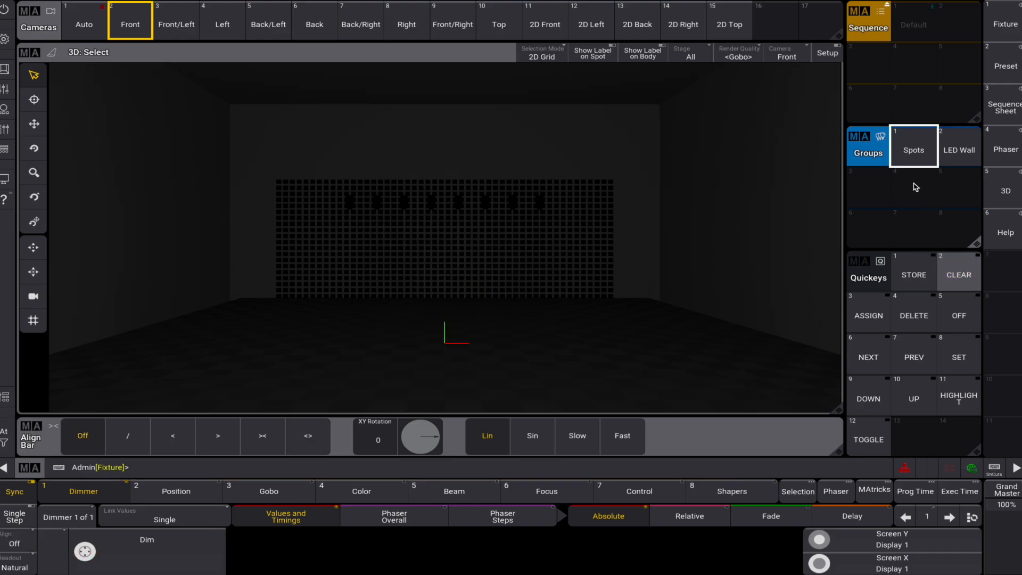
- Set the Spots group to full intensity with a narrow 4.00 zoom, and view the stage from the Top camera
{"action": "left_click", "coordinate": [914, 153]}
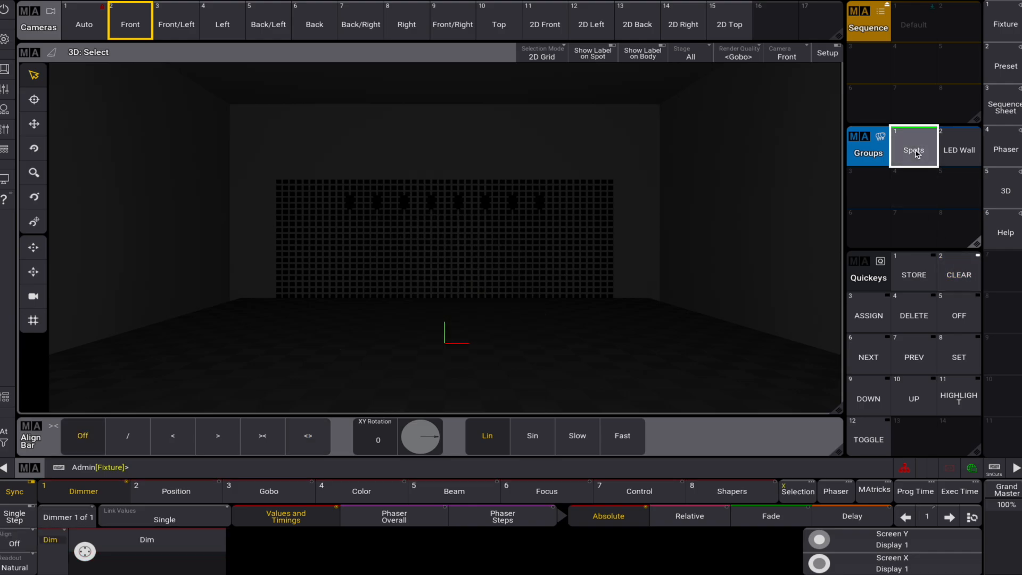
{"action": "left_click", "coordinate": [3, 440]}
{"action": "left_click", "coordinate": [188, 415]}
{"action": "left_click", "coordinate": [547, 490]}
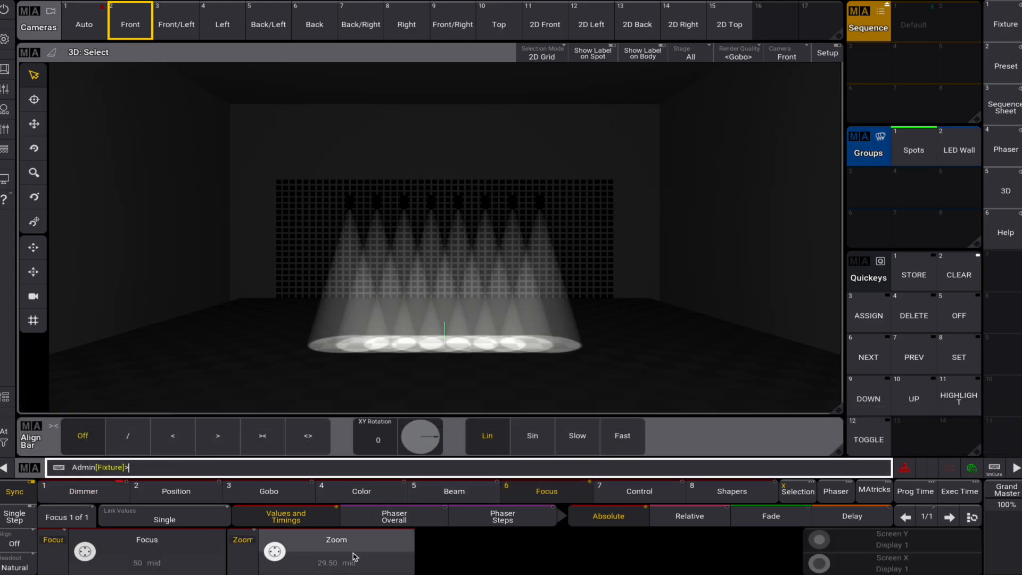
{"action": "left_click", "coordinate": [352, 556]}
{"action": "left_click", "coordinate": [574, 250]}
{"action": "left_click", "coordinate": [787, 53]}
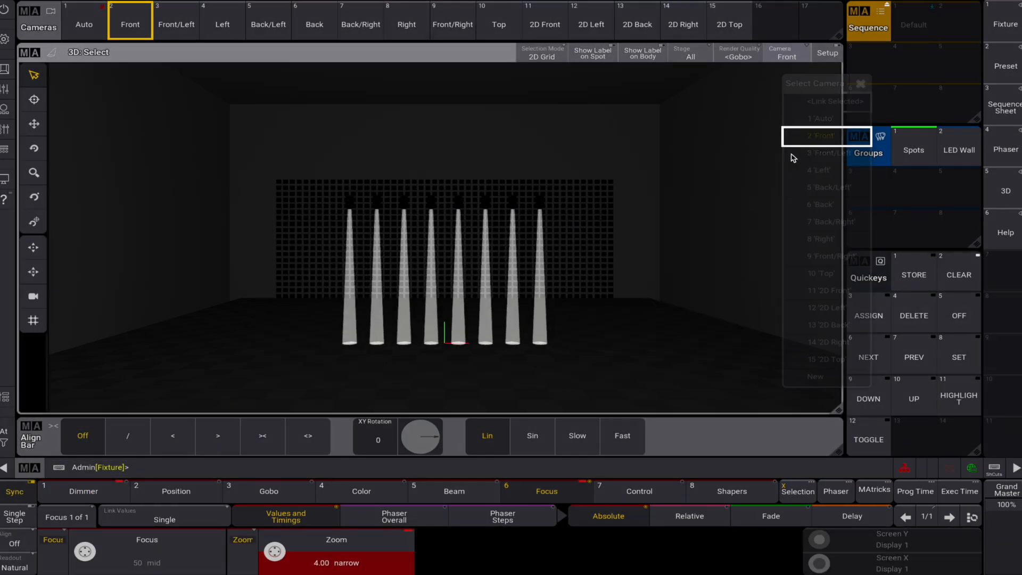
{"action": "left_click", "coordinate": [826, 273]}
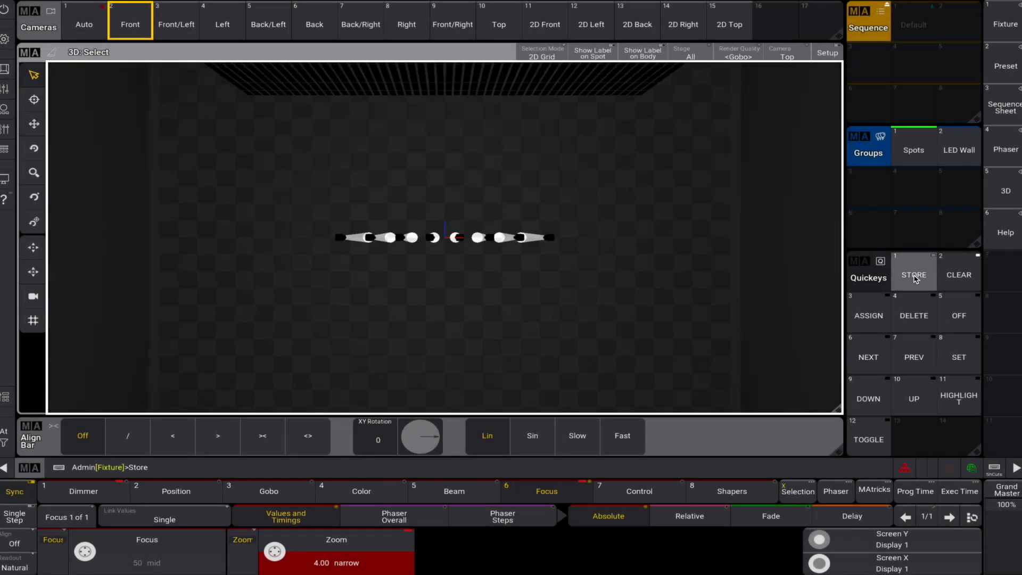
- Store the look as sequence 4 named "spot on", and clear the programmer
{"action": "left_click", "coordinate": [913, 61]}
{"action": "left_click_drag", "start_coordinate": [913, 61], "coordinate": [916, 35]}
{"action": "type", "text": "spot o"}
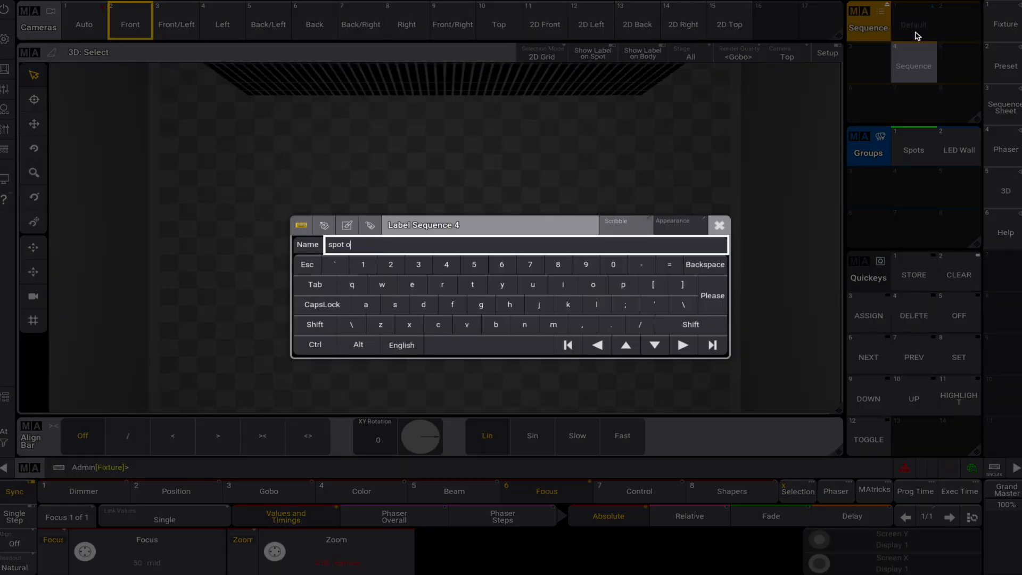
{"action": "type", "text": "n"}
{"action": "key", "text": "Return"}
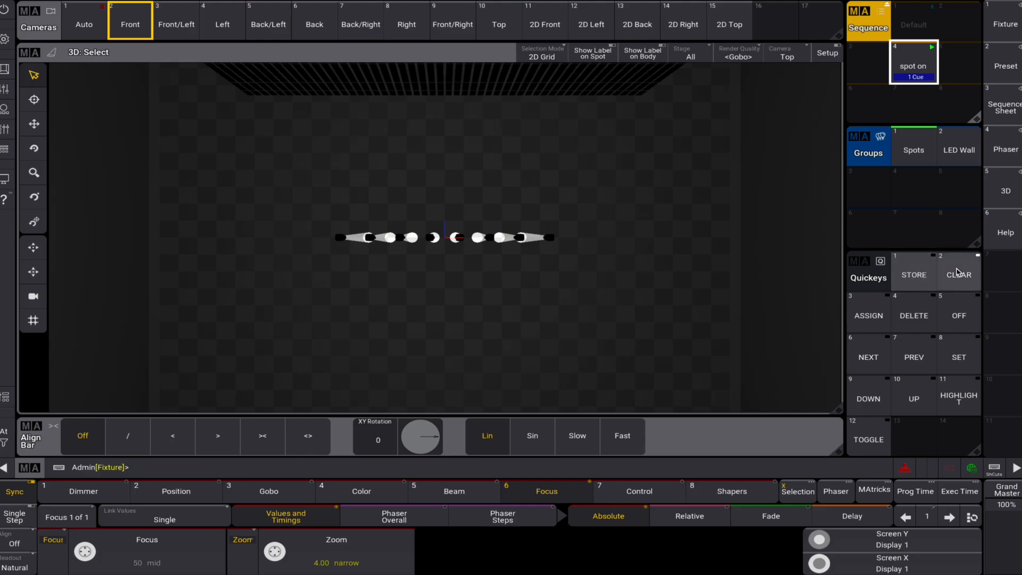
{"action": "left_click", "coordinate": [956, 272]}
- Fan the Spots group's tilt to 50 using the / align mode with the Lin transition, and clear the programmer
{"action": "left_click", "coordinate": [911, 153]}
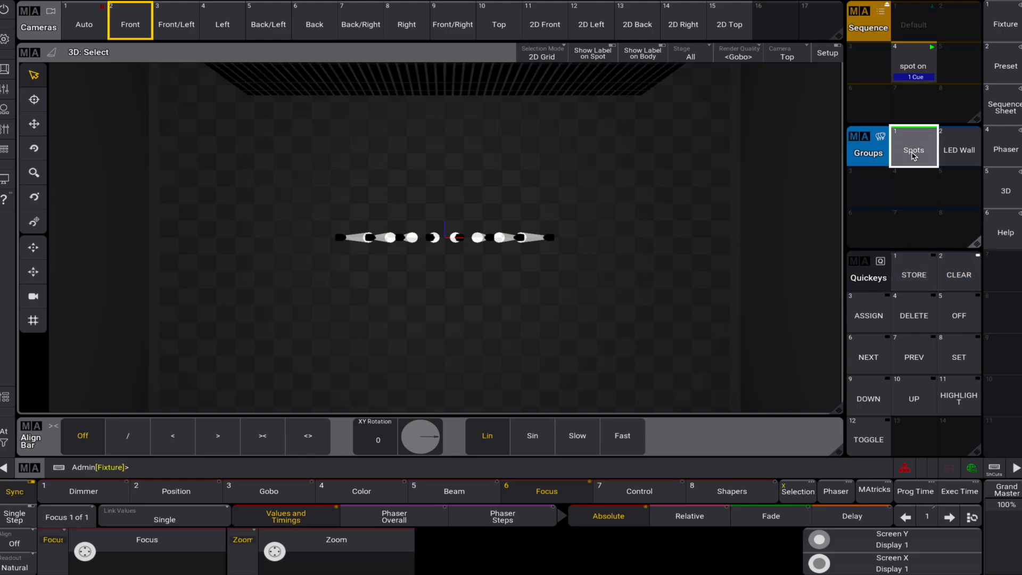
{"action": "left_click", "coordinate": [135, 445]}
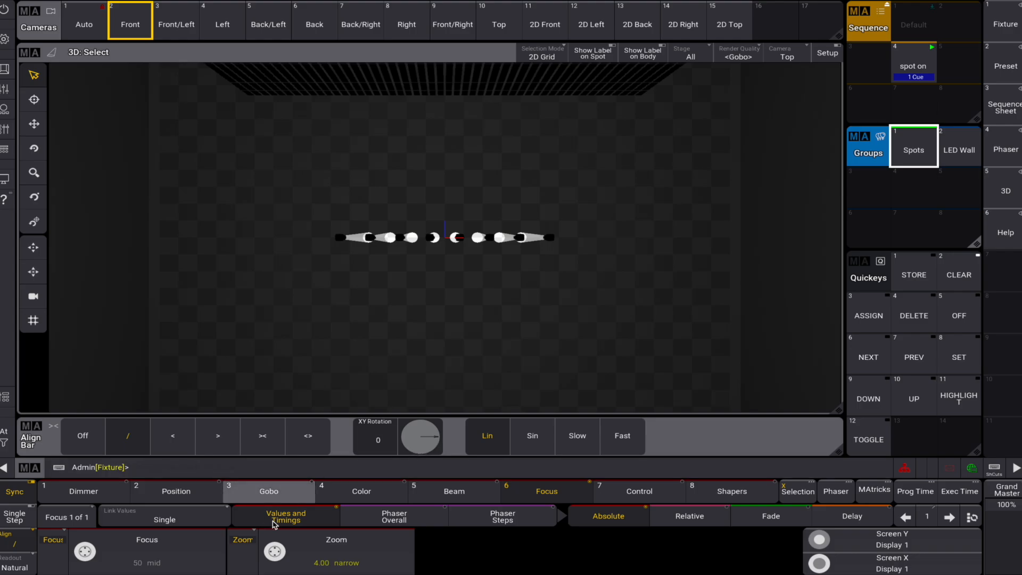
{"action": "left_click", "coordinate": [176, 491]}
{"action": "left_click", "coordinate": [325, 563]}
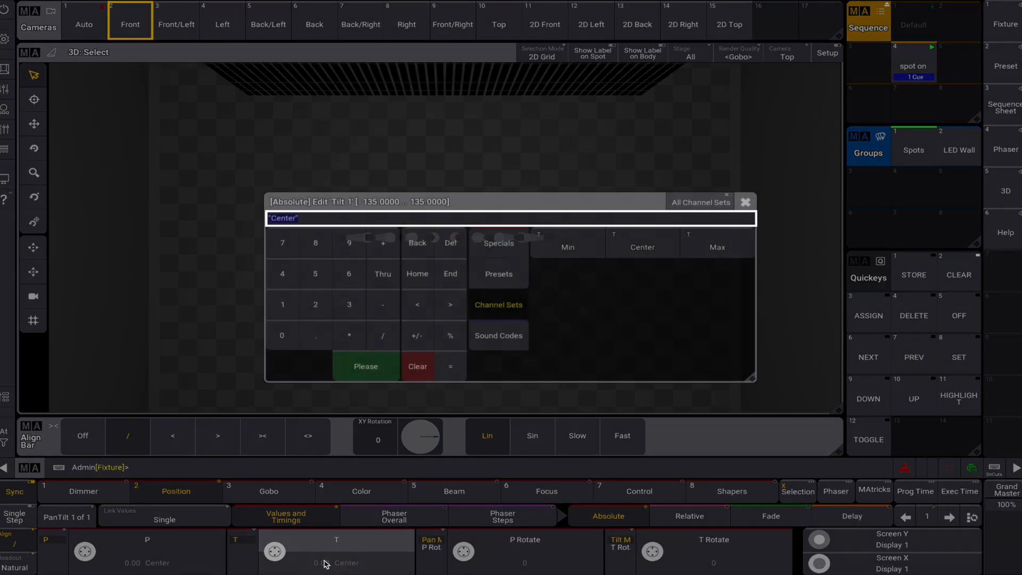
{"action": "left_click", "coordinate": [290, 333]}
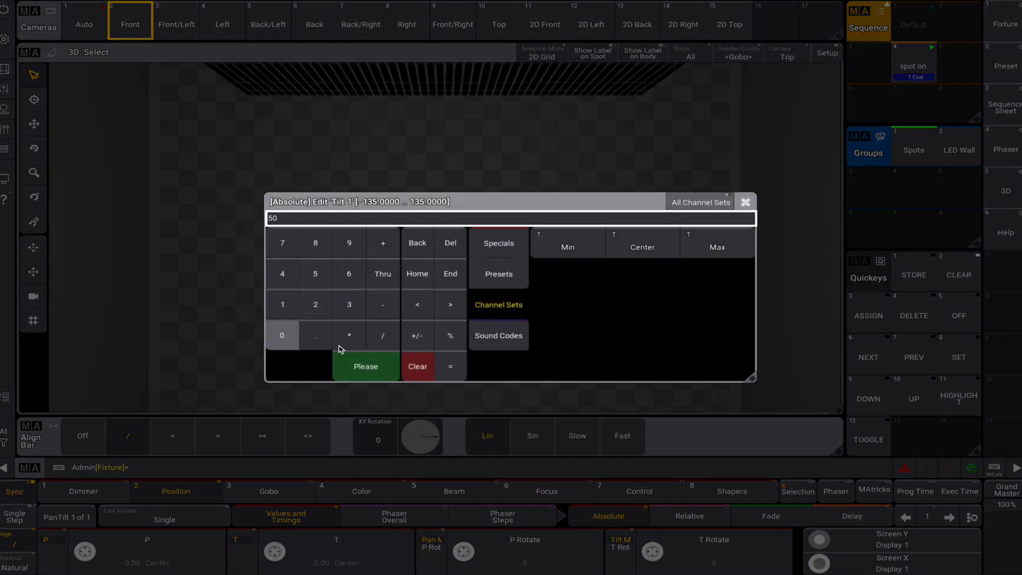
{"action": "left_click", "coordinate": [372, 366]}
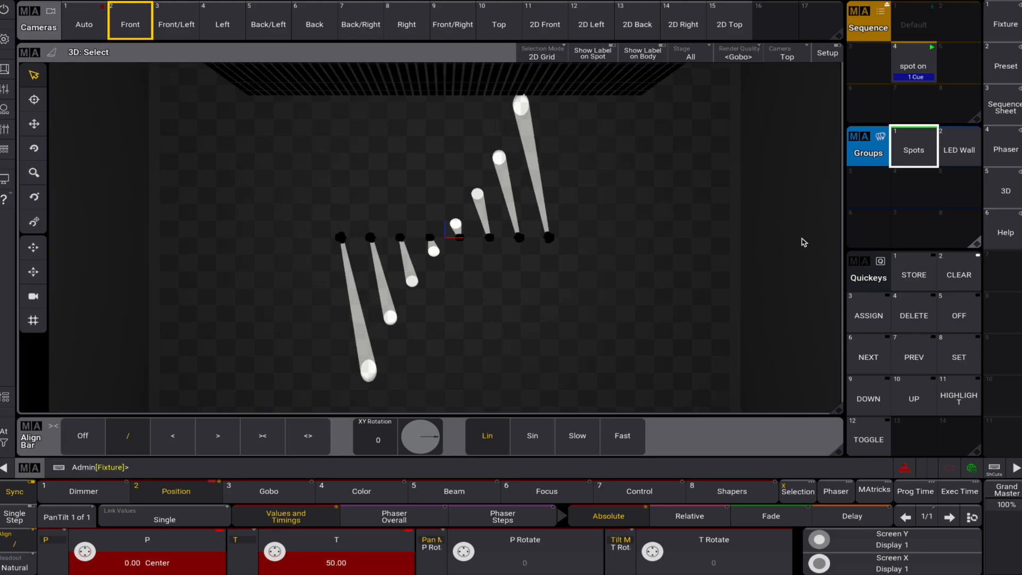
{"action": "left_click", "coordinate": [956, 265]}
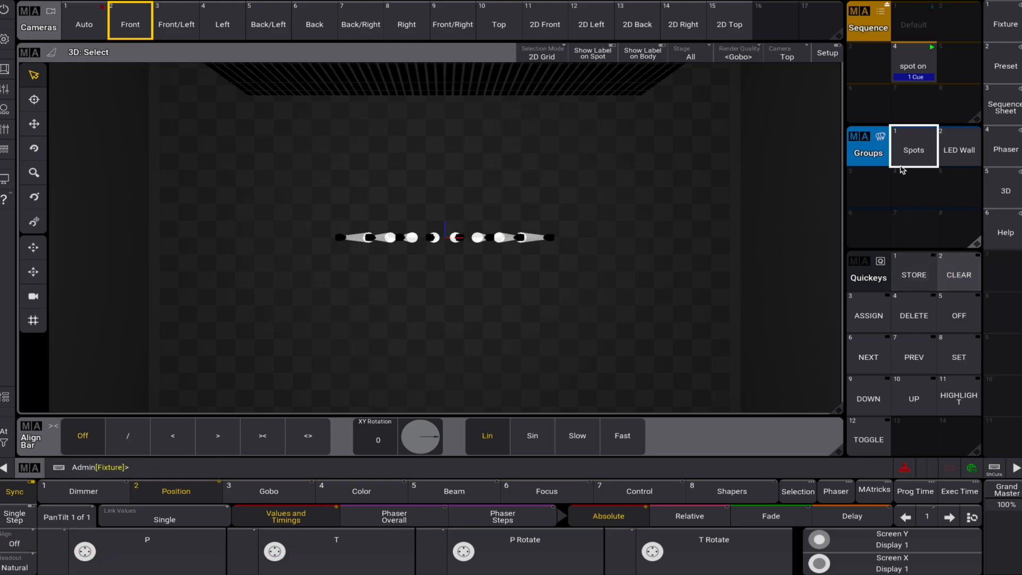
- Fan the Spots group's tilt to 50 using the / align mode with the Sin transition, and clear the programmer
{"action": "left_click", "coordinate": [913, 150]}
{"action": "left_click", "coordinate": [529, 434]}
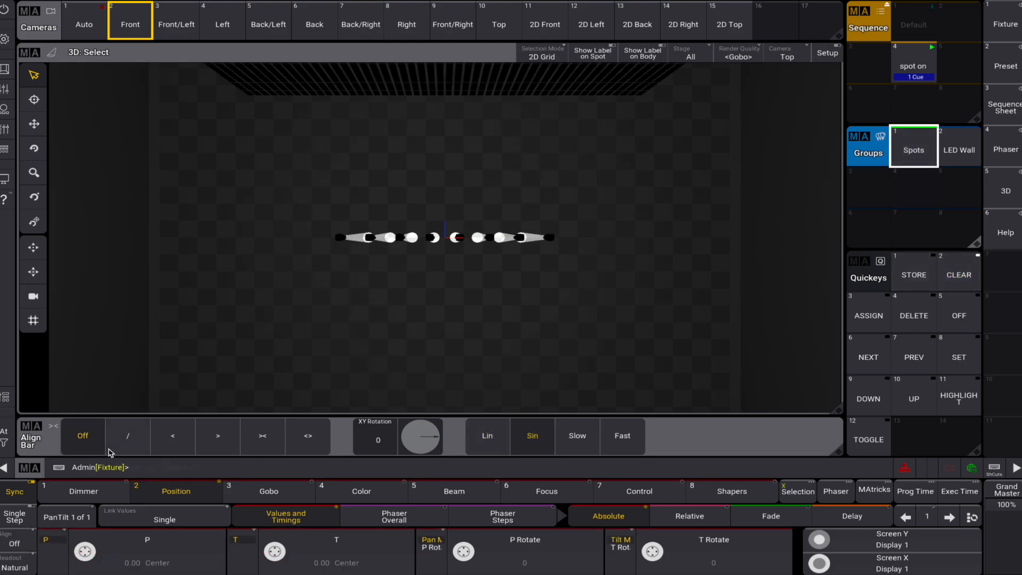
{"action": "left_click", "coordinate": [128, 436]}
{"action": "left_click", "coordinate": [307, 547]}
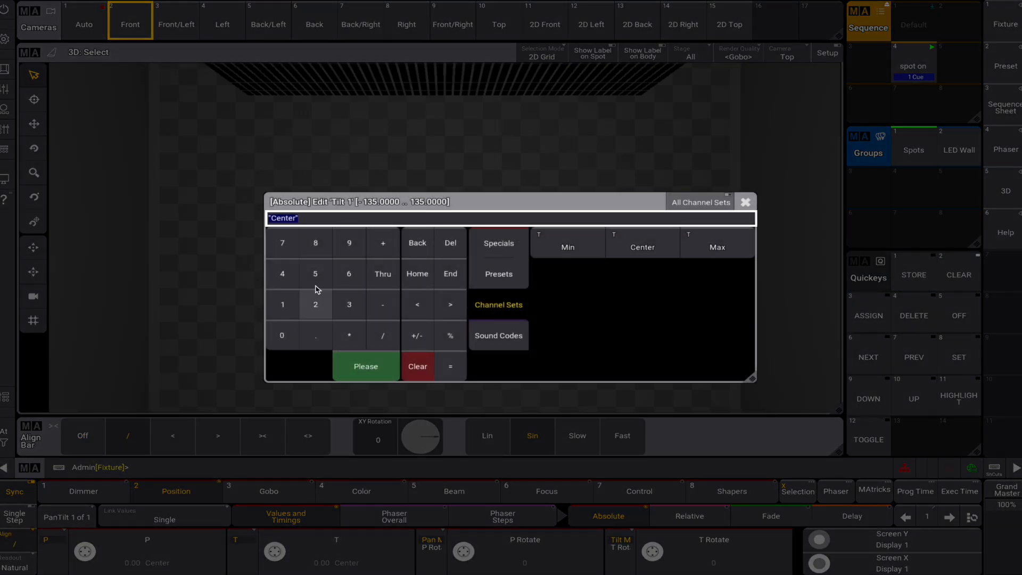
{"action": "left_click", "coordinate": [313, 277]}
{"action": "left_click", "coordinate": [351, 366]}
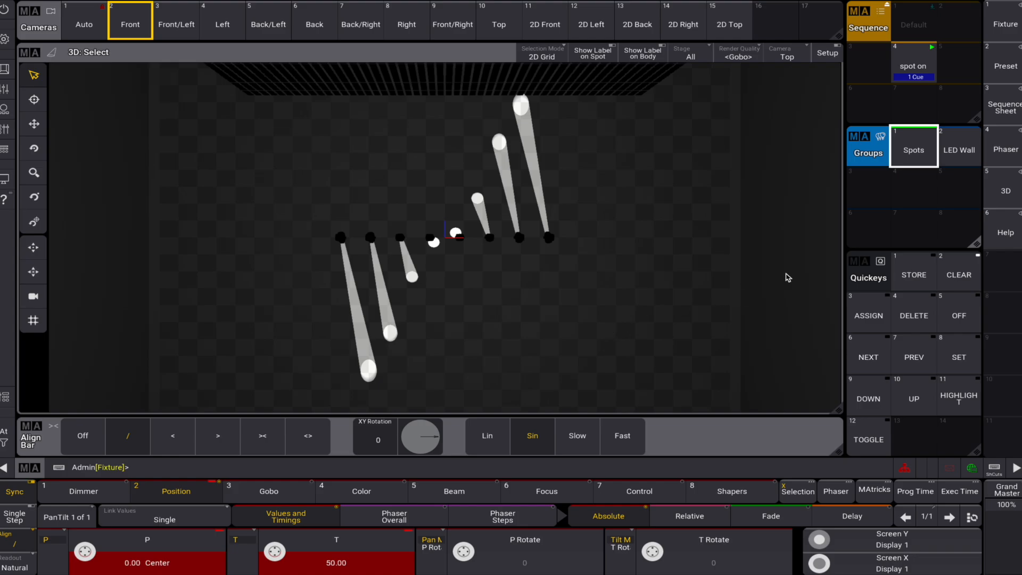
{"action": "left_click", "coordinate": [938, 261]}
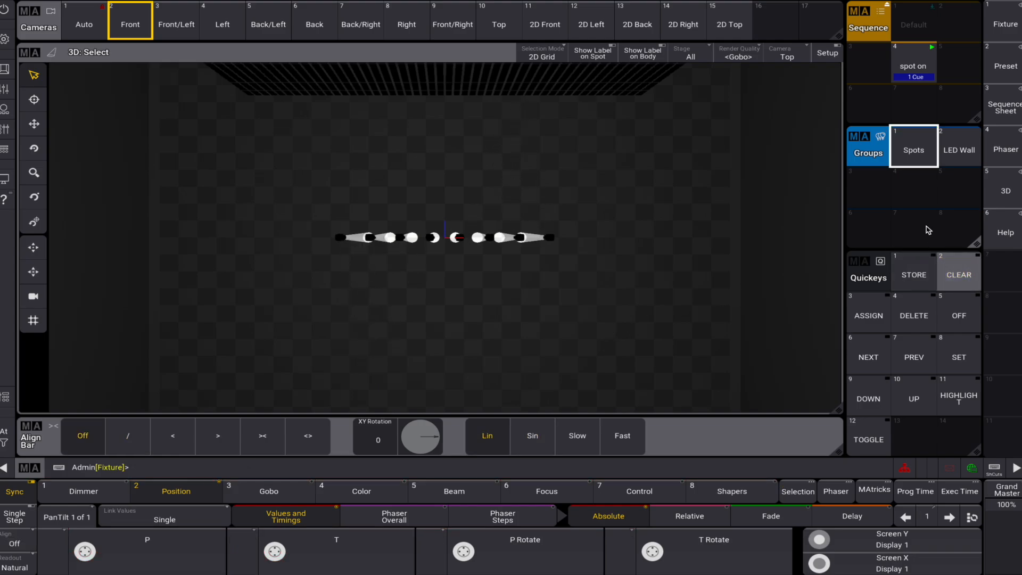
- Fan the Spots group's tilt to 50 using the / align mode with the Slow transition, and clear the programmer
{"action": "left_click", "coordinate": [915, 161]}
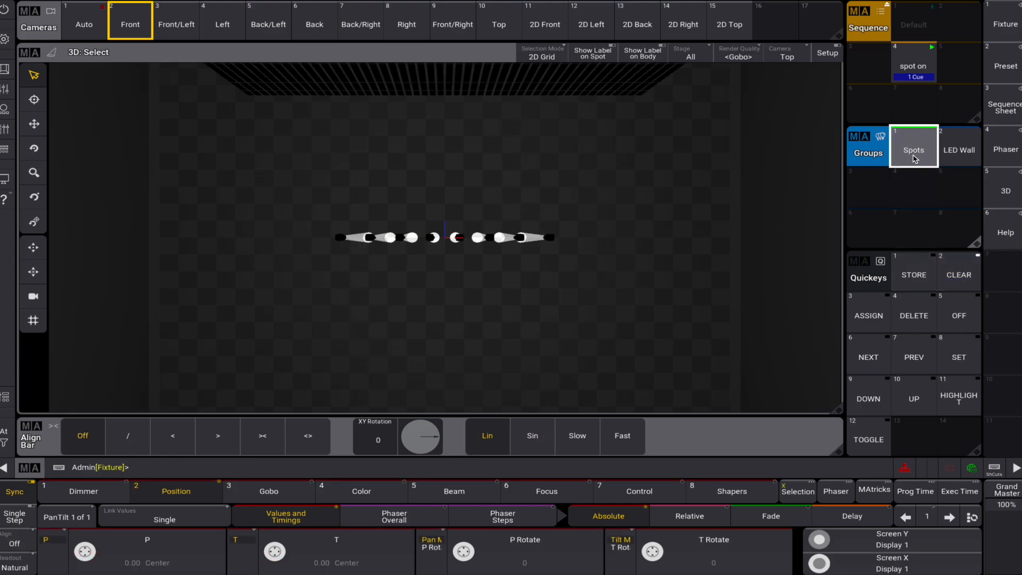
{"action": "left_click", "coordinate": [135, 438]}
{"action": "left_click", "coordinate": [577, 435]}
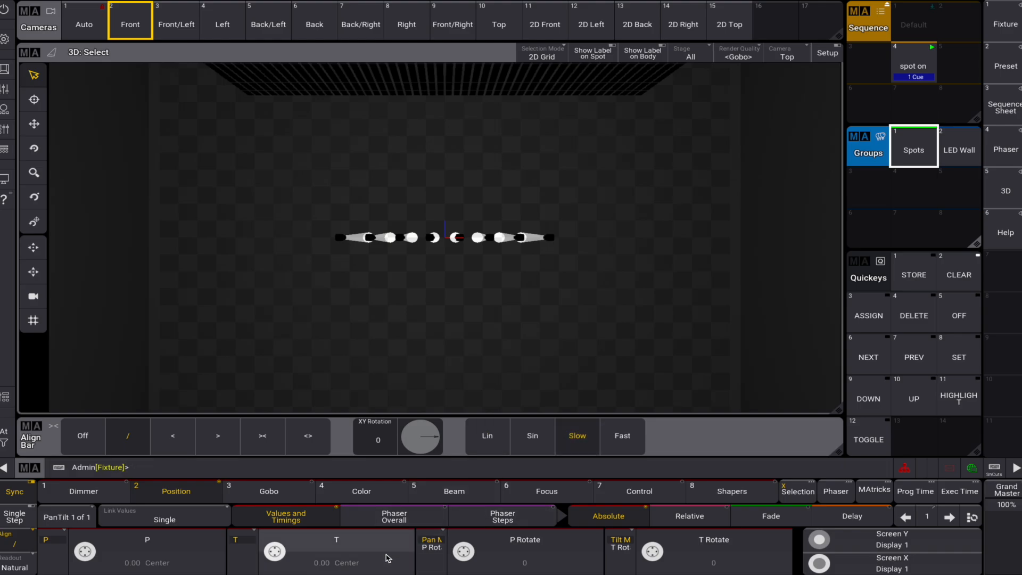
{"action": "left_click", "coordinate": [387, 556]}
{"action": "left_click", "coordinate": [315, 274]}
{"action": "left_click", "coordinate": [282, 335]}
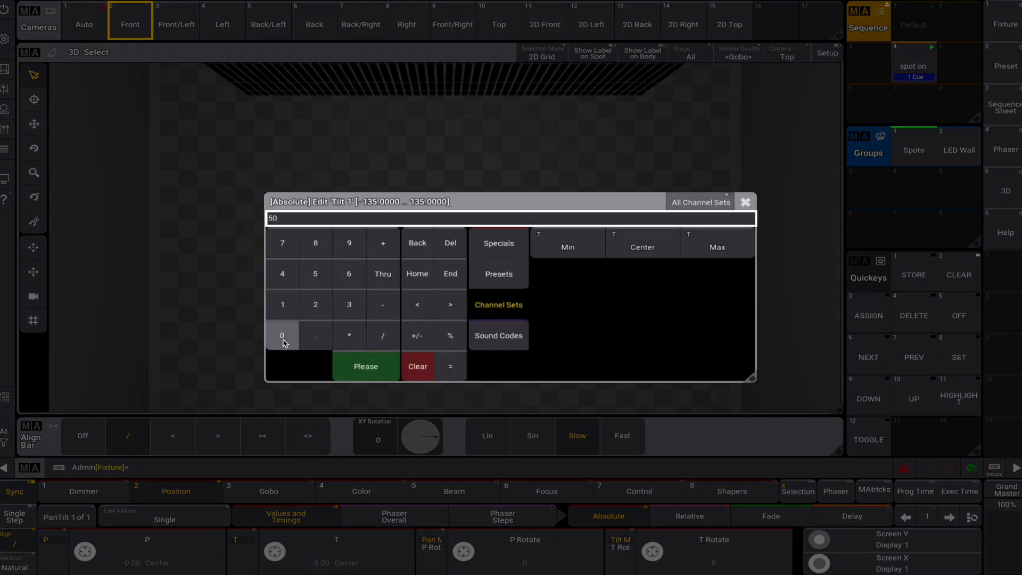
{"action": "left_click", "coordinate": [365, 367]}
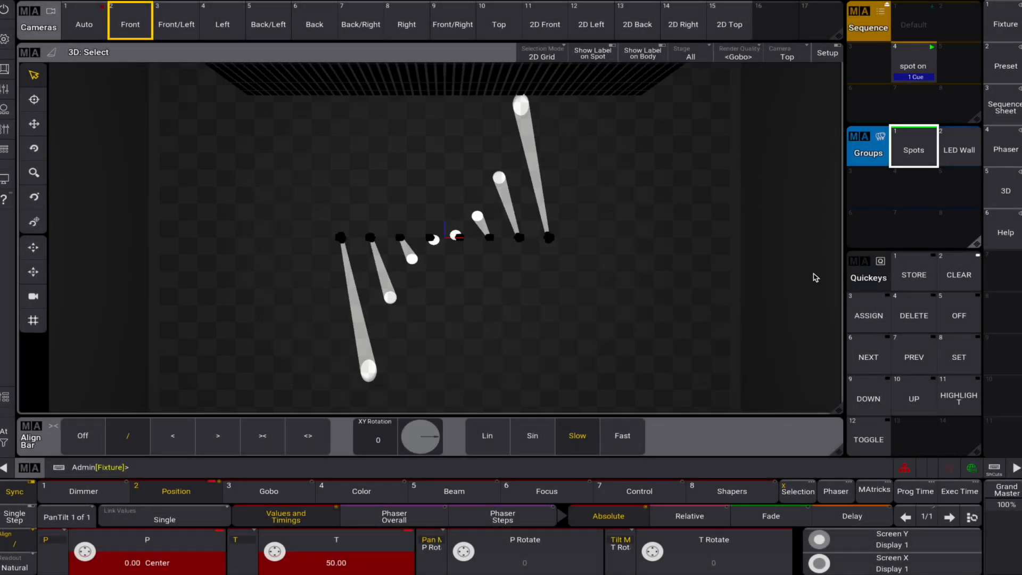
{"action": "left_click", "coordinate": [966, 278]}
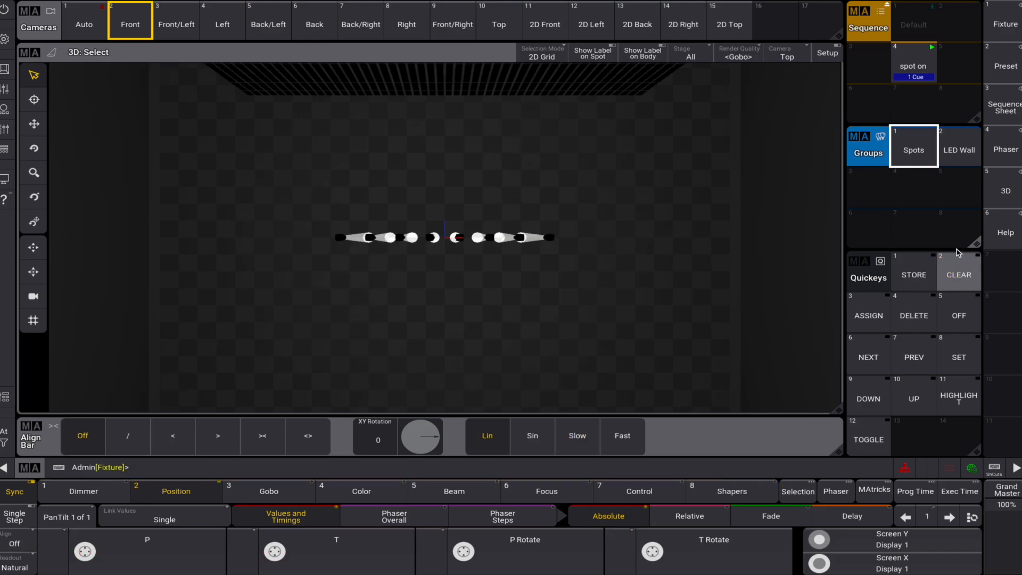
- Fan the Spots group's tilt to 50 using the / align mode with the Fast transition, and clear the programmer
{"action": "left_click", "coordinate": [913, 148]}
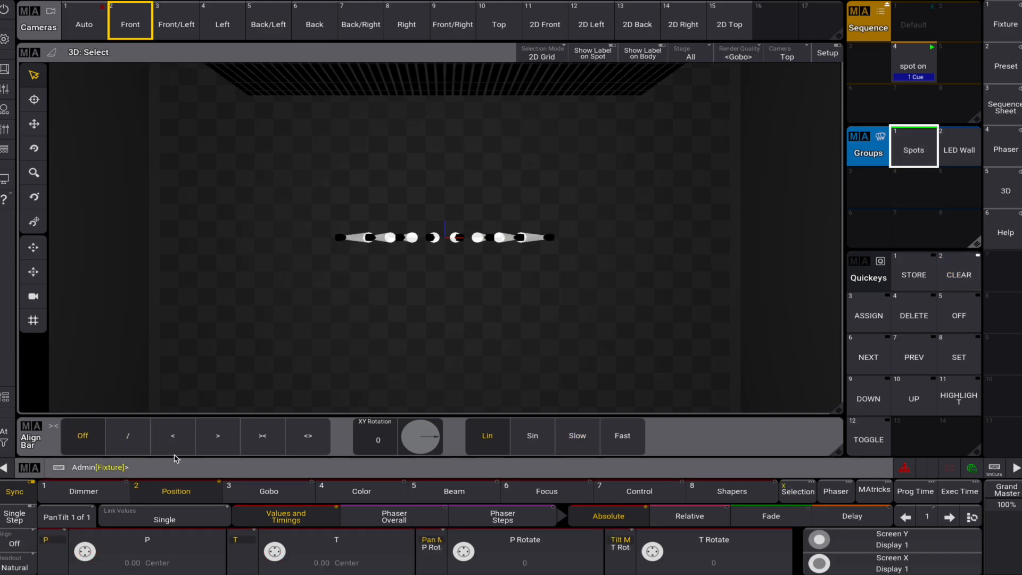
{"action": "left_click", "coordinate": [127, 435]}
{"action": "left_click", "coordinate": [620, 434]}
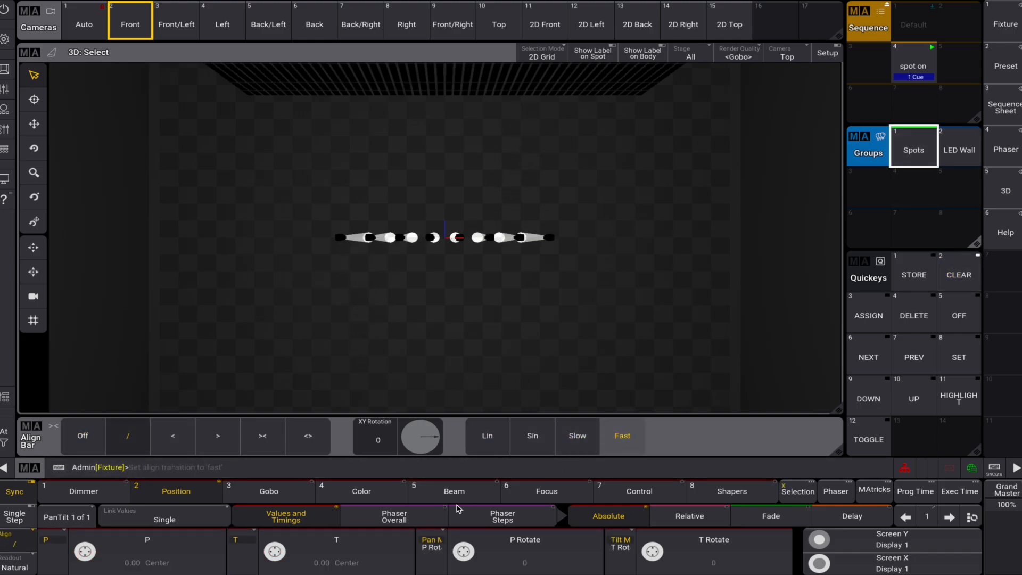
{"action": "left_click", "coordinate": [337, 557]}
{"action": "left_click", "coordinate": [315, 274]}
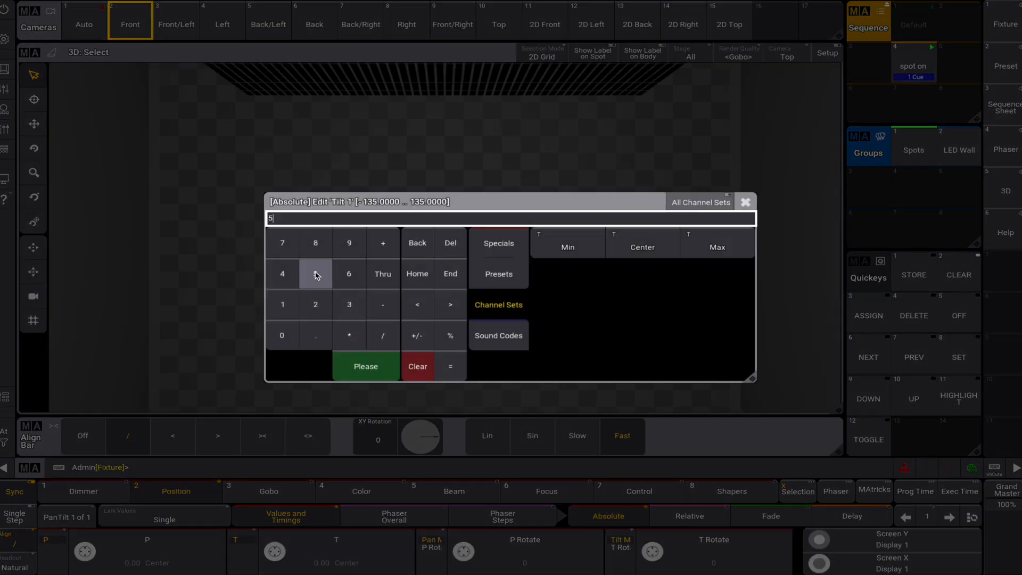
{"action": "left_click", "coordinate": [282, 336]}
{"action": "left_click", "coordinate": [367, 367]}
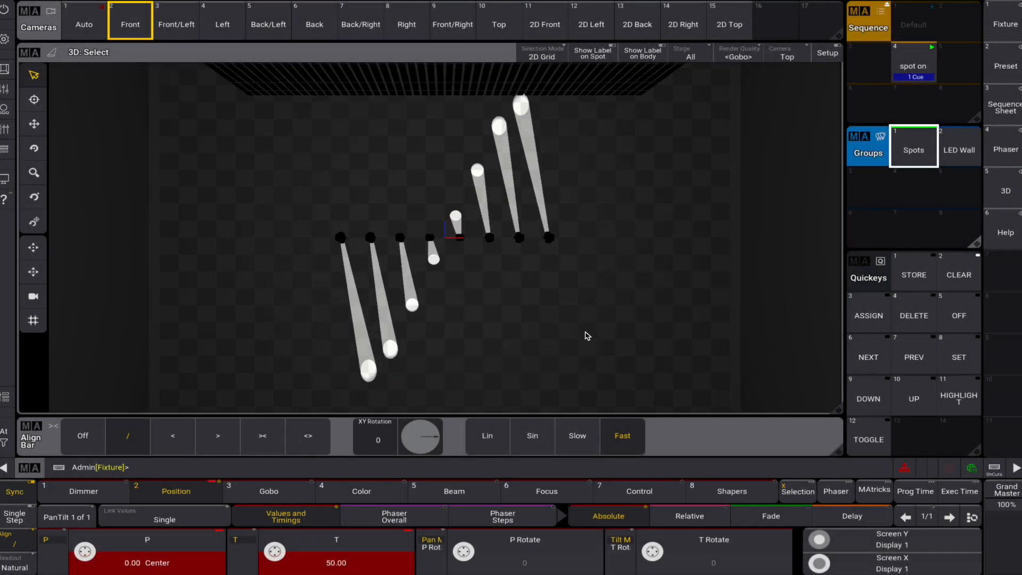
{"action": "left_click", "coordinate": [958, 274]}
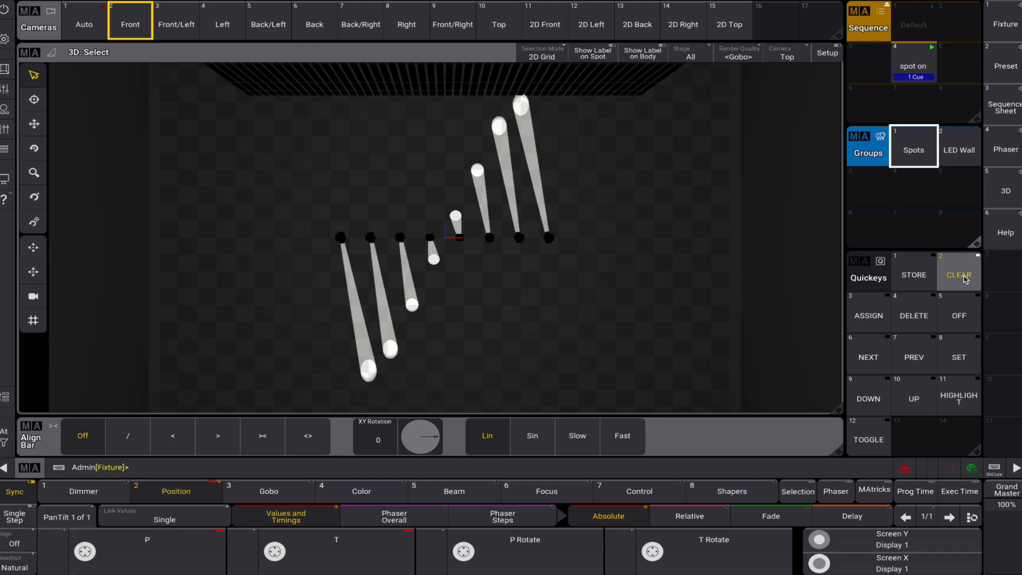
- Return the 3D view to the Front camera and switch off the "spot on" sequence
{"action": "left_click", "coordinate": [788, 57]}
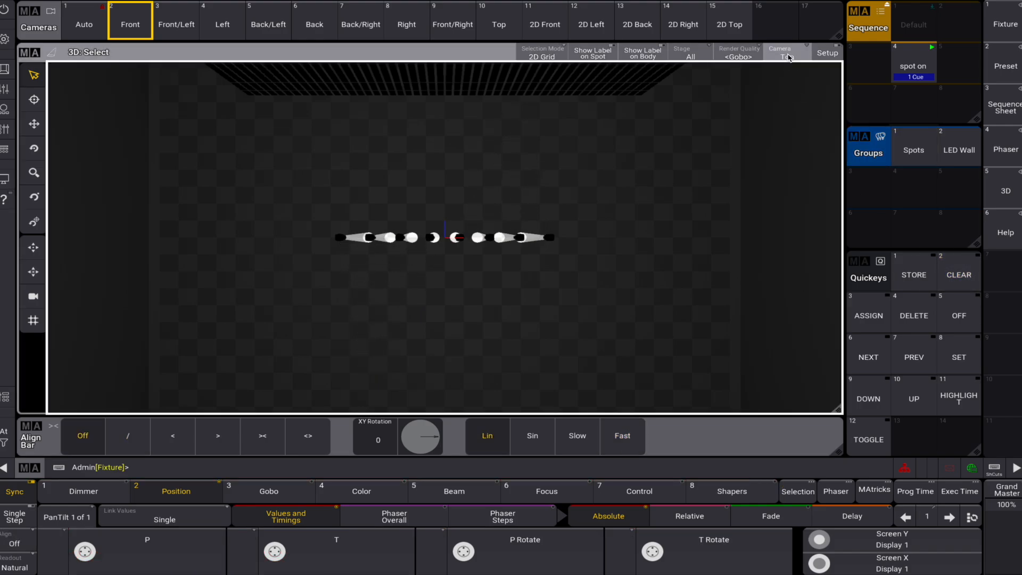
{"action": "left_click", "coordinate": [813, 117]}
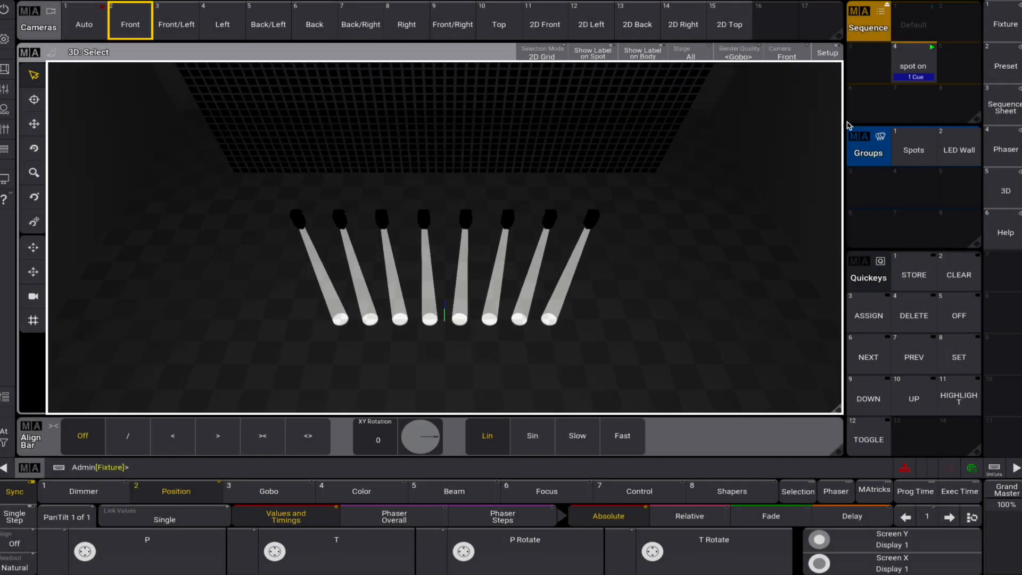
{"action": "left_click", "coordinate": [918, 65]}
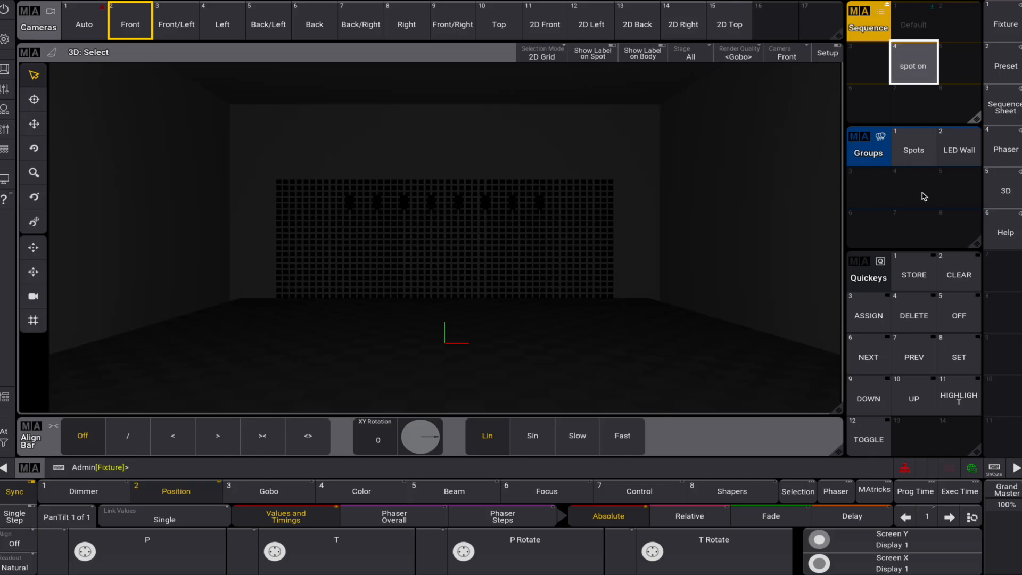
- Select the LED Wall group and inspect its fixture layout in the Selection Grid, closing the grid again
{"action": "left_click", "coordinate": [961, 148]}
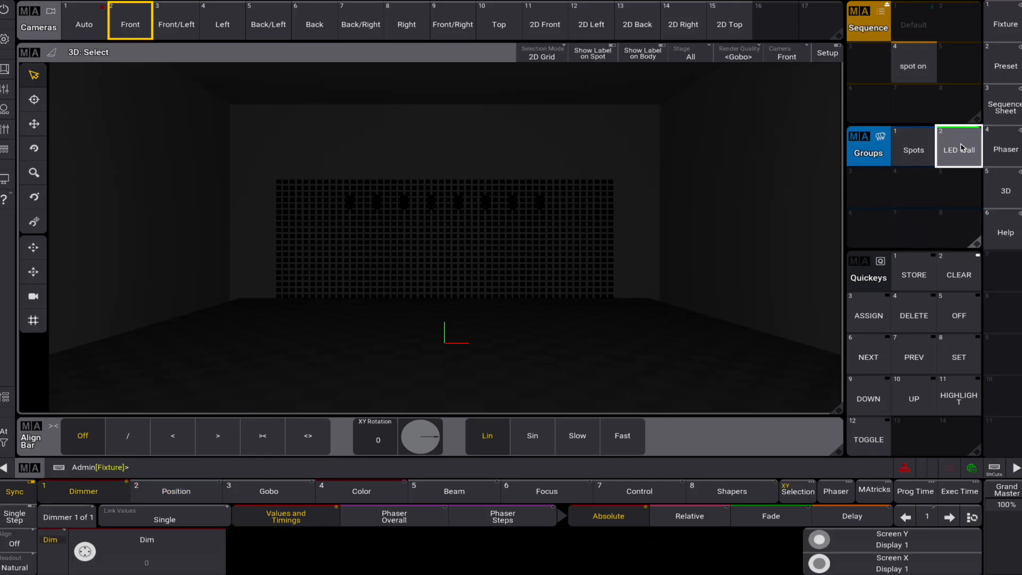
{"action": "left_click", "coordinate": [798, 490]}
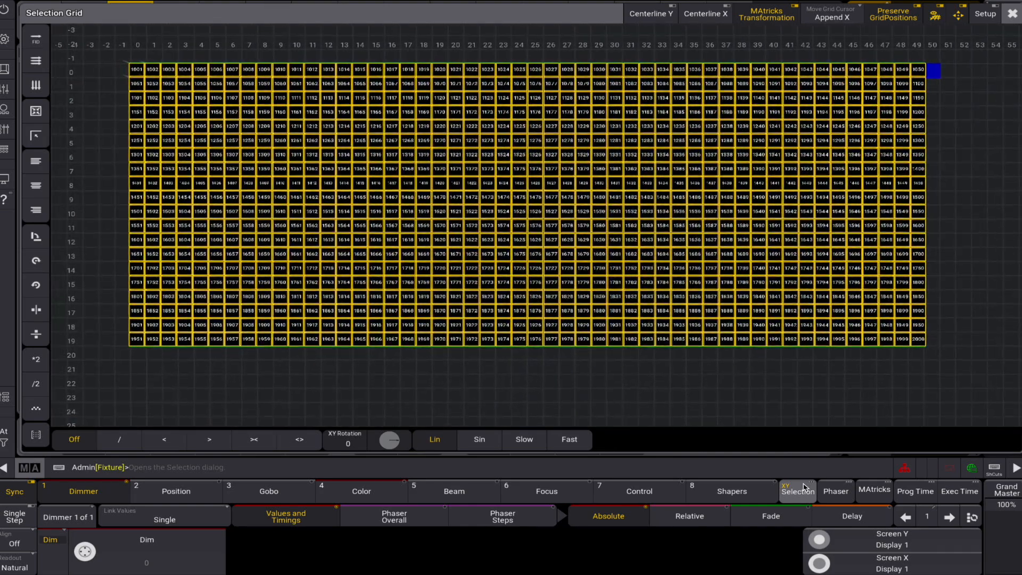
{"action": "left_click", "coordinate": [803, 487]}
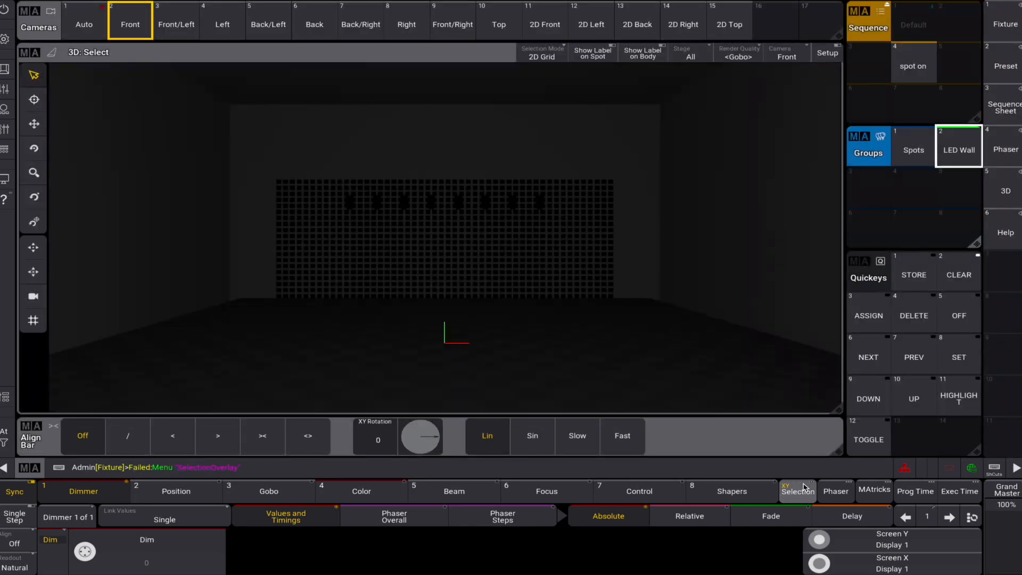
- Set the Align Bar's XY Rotation to 90
{"action": "left_click", "coordinate": [378, 441]}
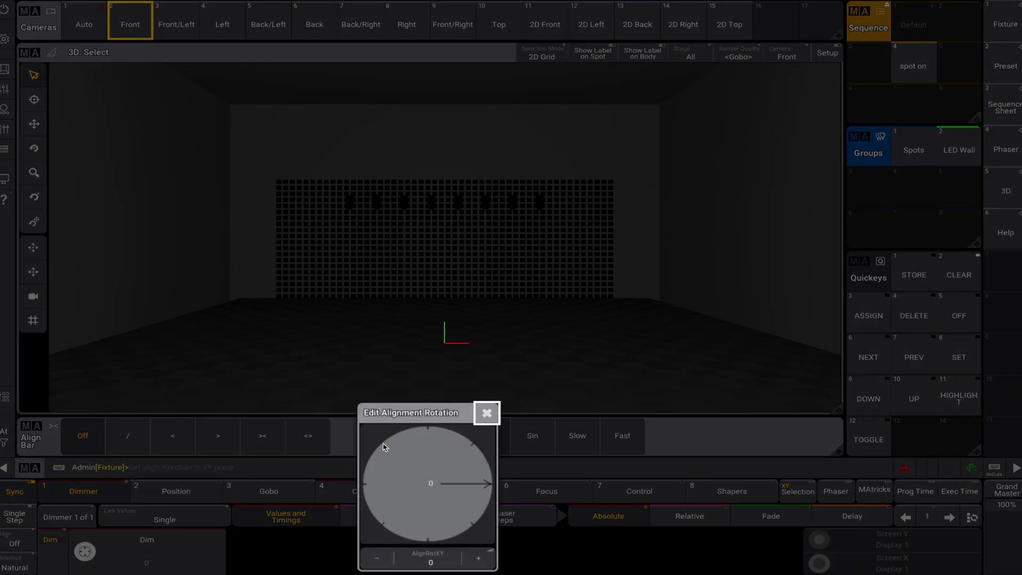
{"action": "left_click_drag", "start_coordinate": [485, 490], "coordinate": [454, 525]}
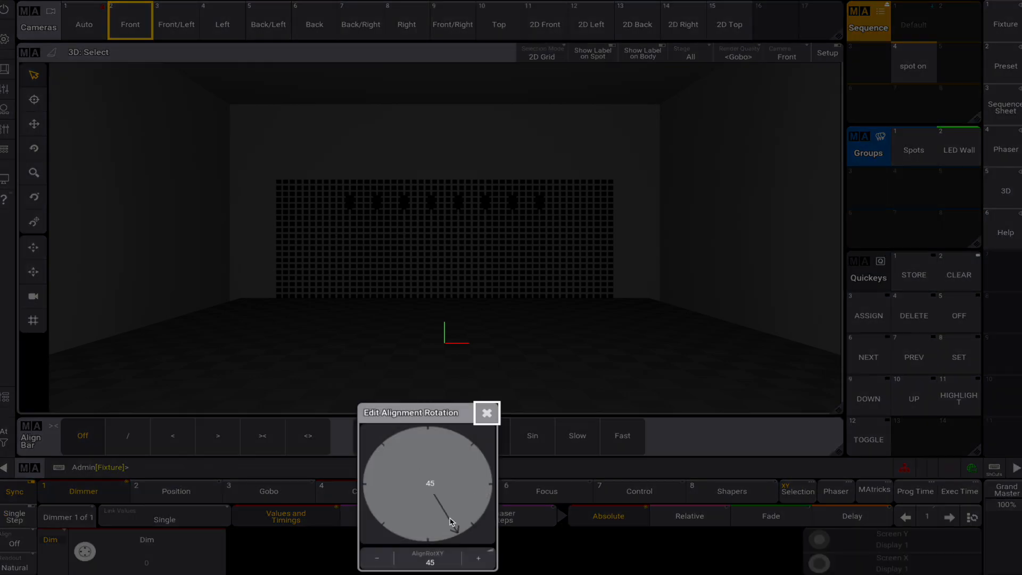
{"action": "left_click", "coordinate": [474, 561]}
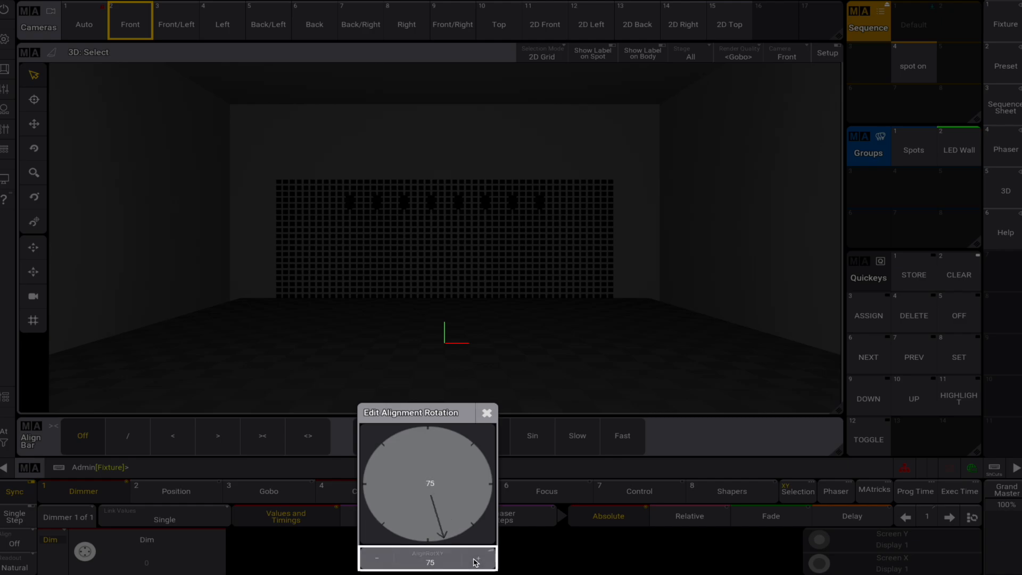
{"action": "left_click", "coordinate": [432, 561]}
{"action": "left_click", "coordinate": [518, 434]}
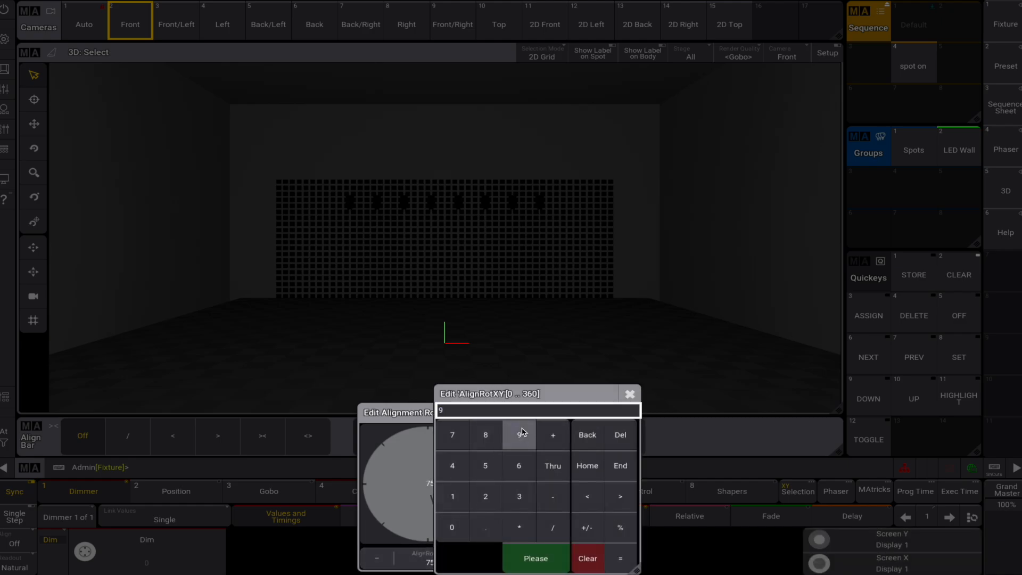
{"action": "left_click", "coordinate": [458, 521]}
{"action": "left_click", "coordinate": [534, 556]}
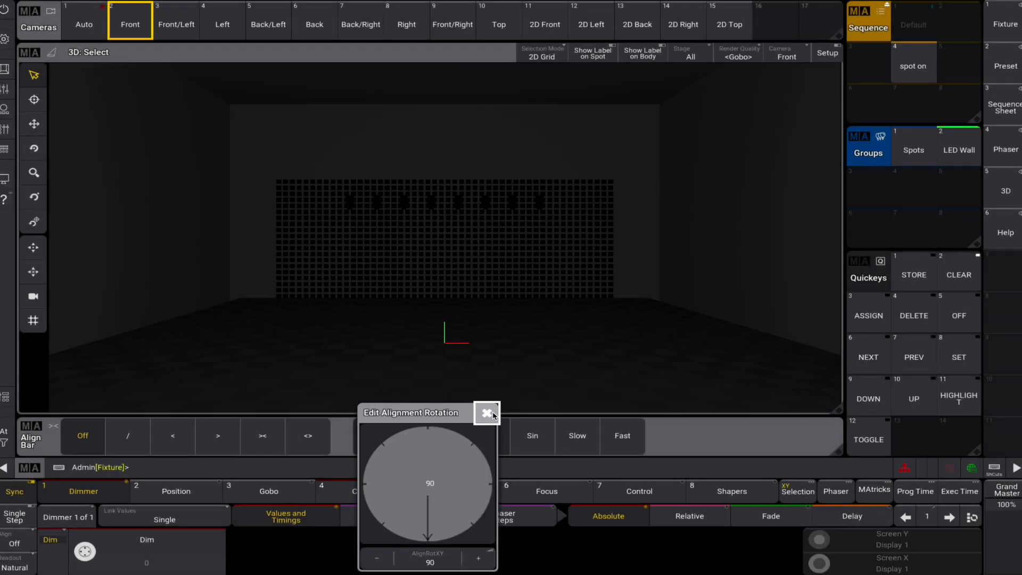
{"action": "left_click", "coordinate": [487, 413]}
- Fan the LED Wall's dimmer to about 22 using the / align mode, and clear the programmer
{"action": "left_click", "coordinate": [128, 435]}
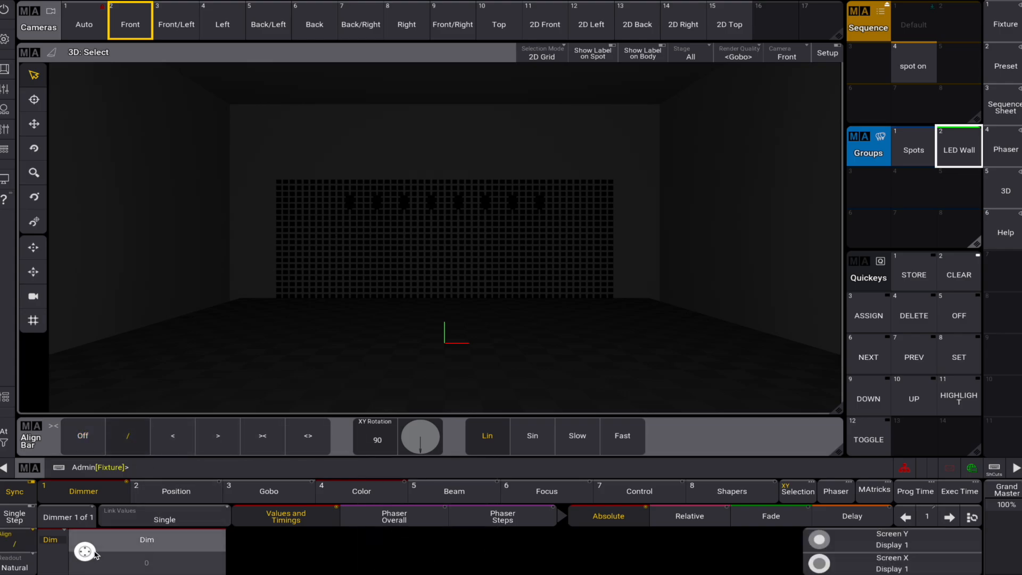
{"action": "mouse_move", "coordinate": [81, 557]}
{"action": "left_mouse_down"}
{"action": "mouse_move", "coordinate": [100, 550]}
{"action": "mouse_move", "coordinate": [102, 567]}
{"action": "mouse_move", "coordinate": [88, 554]}
{"action": "left_mouse_up"}
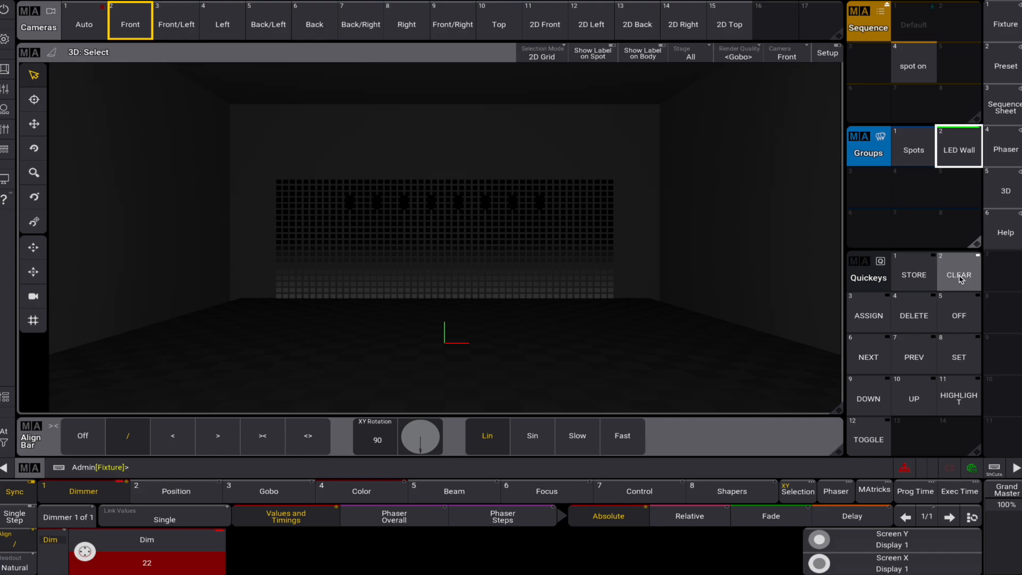
{"action": "left_click", "coordinate": [960, 279]}
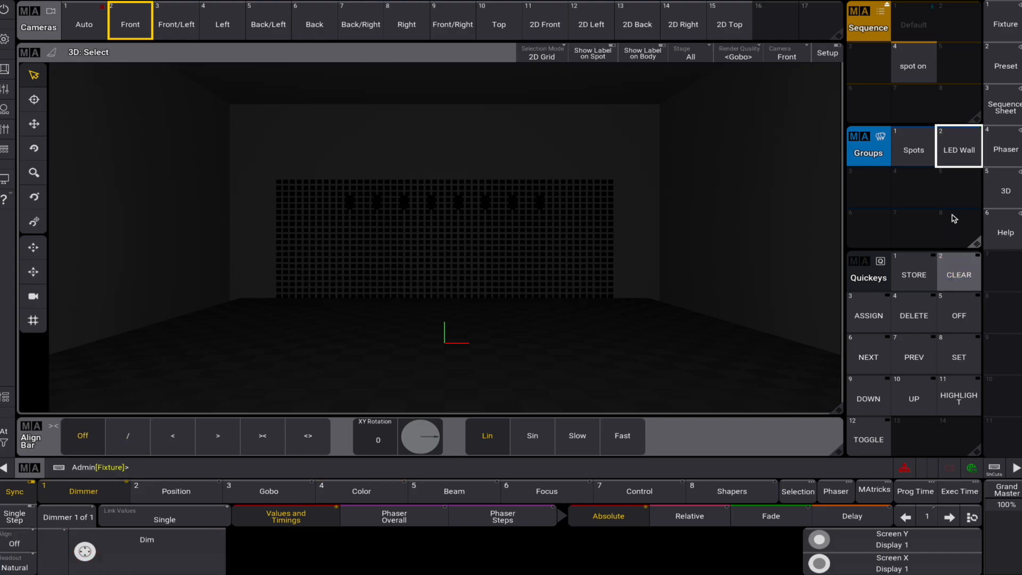
- Select the LED Wall group and set its dimmer to 100
{"action": "left_click", "coordinate": [954, 160]}
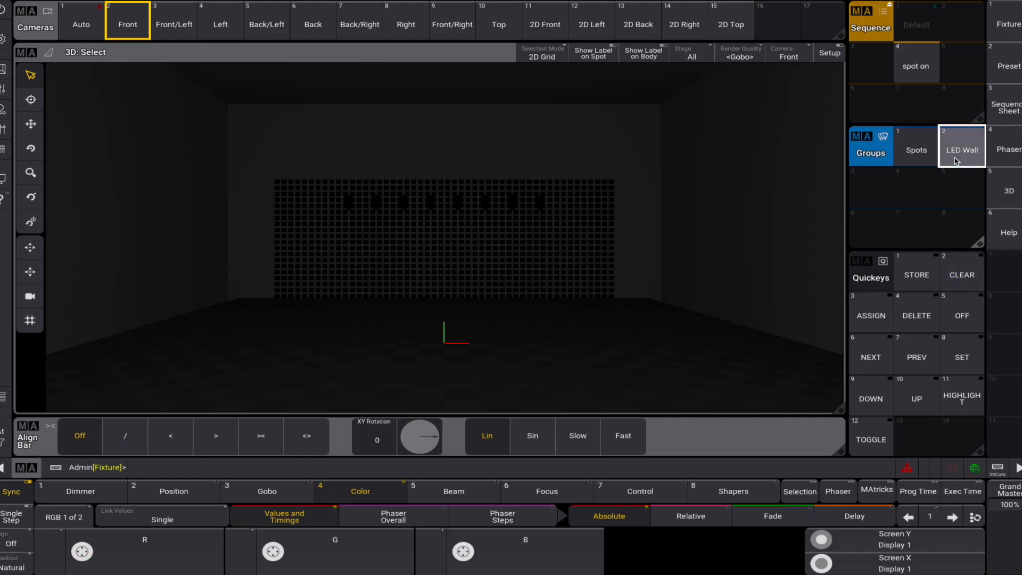
{"action": "left_click", "coordinate": [79, 491]}
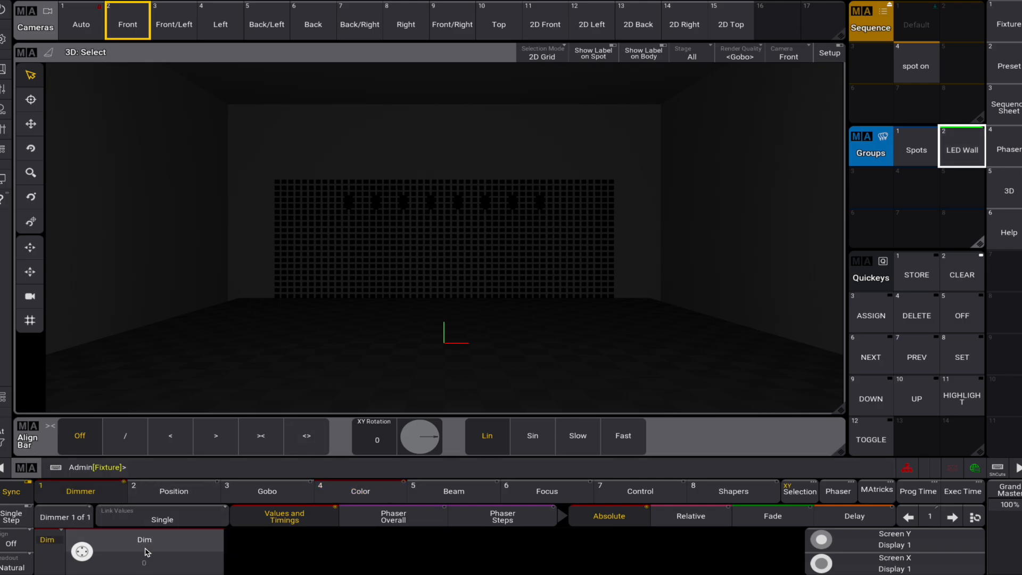
{"action": "left_click", "coordinate": [147, 553]}
{"action": "left_click", "coordinate": [279, 310]}
{"action": "double_click", "coordinate": [280, 339]}
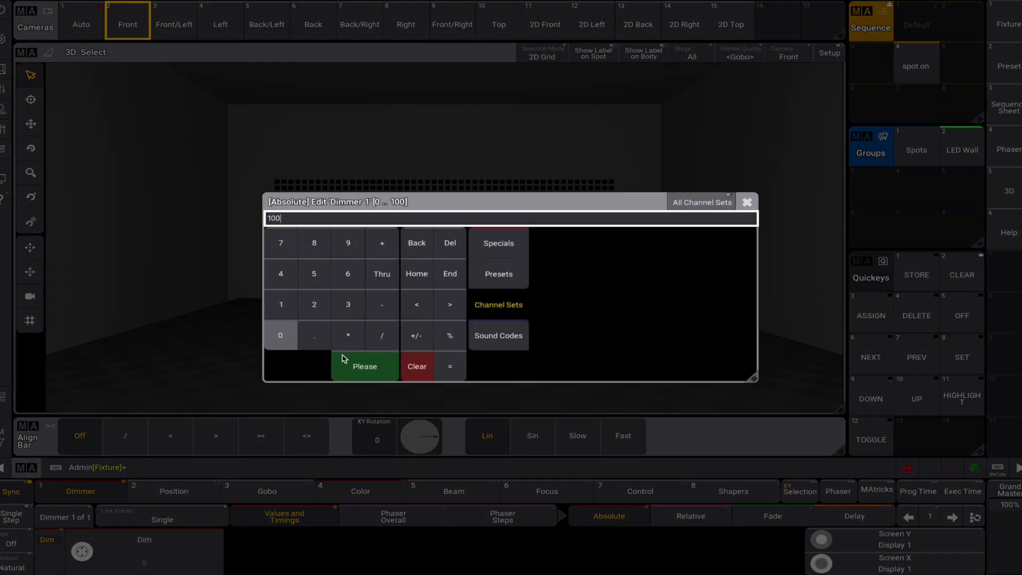
{"action": "left_click", "coordinate": [343, 359]}
- Turn the LED Wall red by setting its G and B color values to 0
{"action": "left_click", "coordinate": [360, 491]}
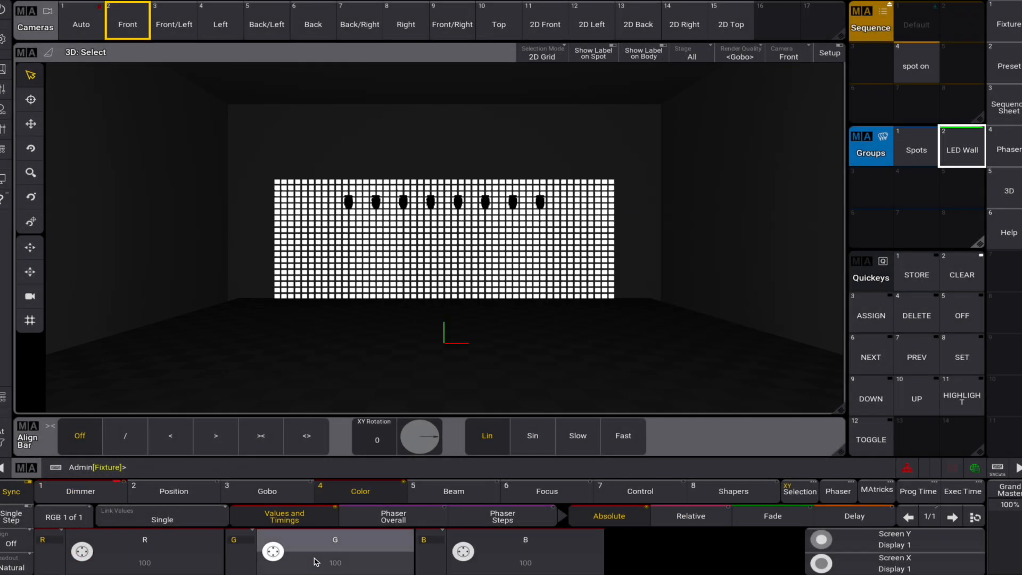
{"action": "left_click", "coordinate": [316, 561]}
{"action": "left_click", "coordinate": [279, 334]}
{"action": "left_click", "coordinate": [360, 366]}
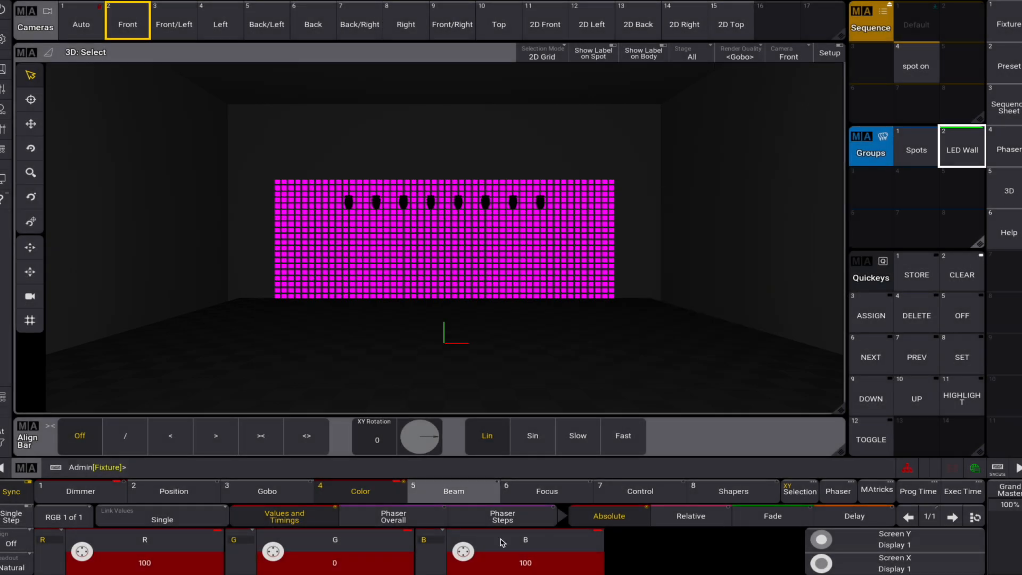
{"action": "left_click", "coordinate": [502, 543]}
{"action": "left_click", "coordinate": [280, 335]}
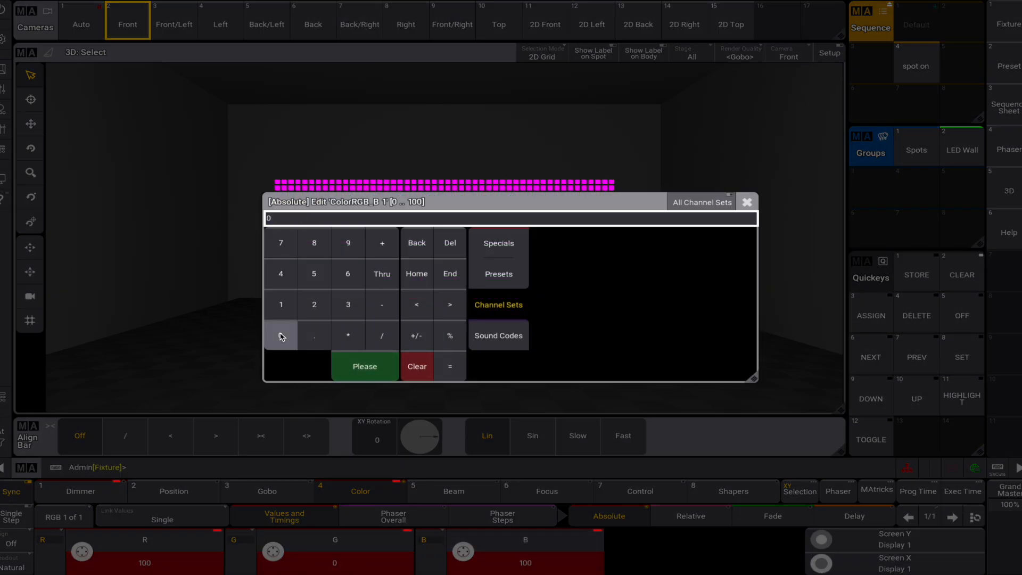
{"action": "left_click", "coordinate": [358, 366]}
- Store the red look as sequence 5 named "Red Tile", and clear the programmer with that sequence running
{"action": "left_click", "coordinate": [916, 275]}
{"action": "left_click", "coordinate": [960, 66]}
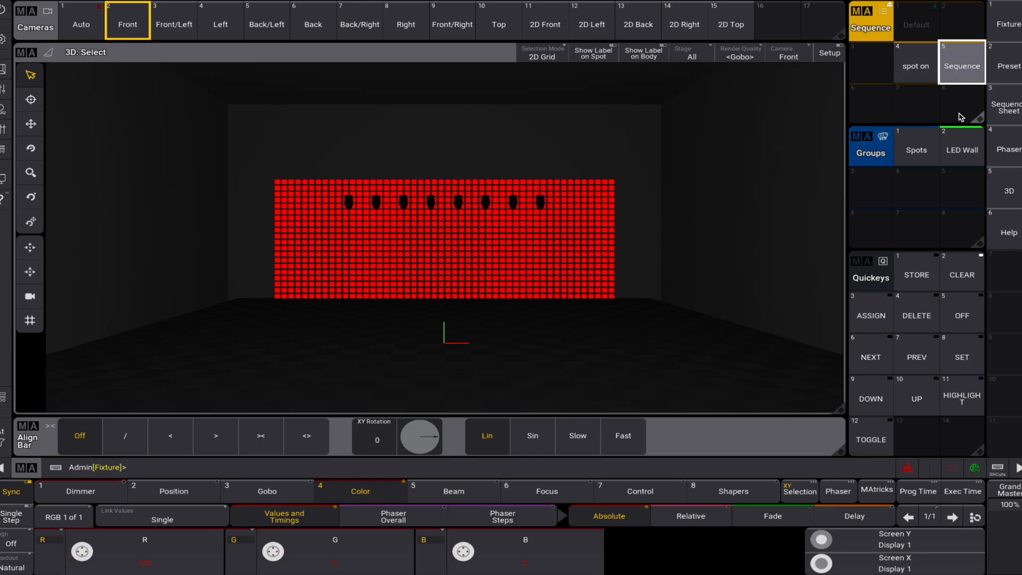
{"action": "type", "text": "Red Tile"}
{"action": "key", "text": "Return"}
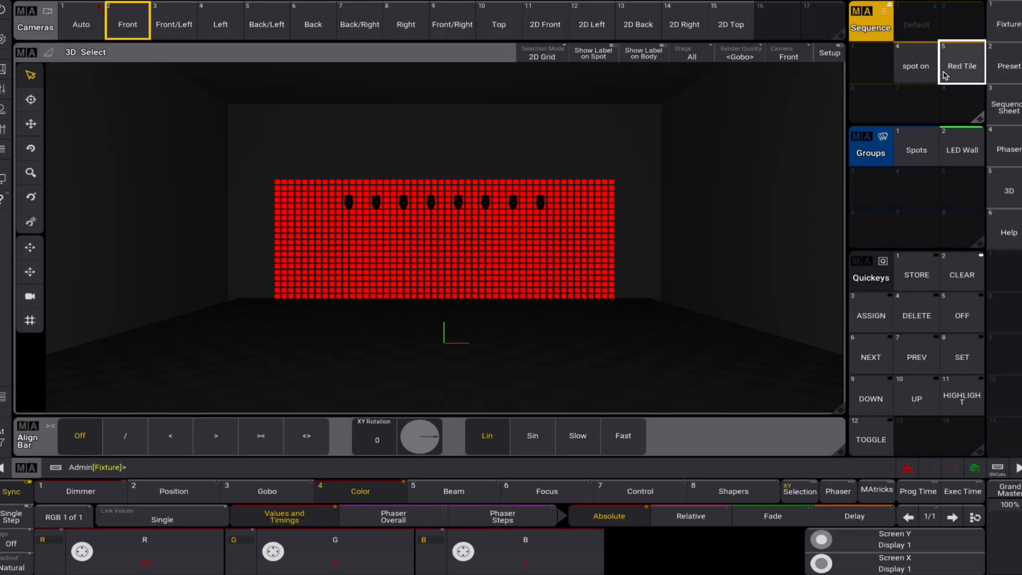
{"action": "left_click", "coordinate": [964, 275]}
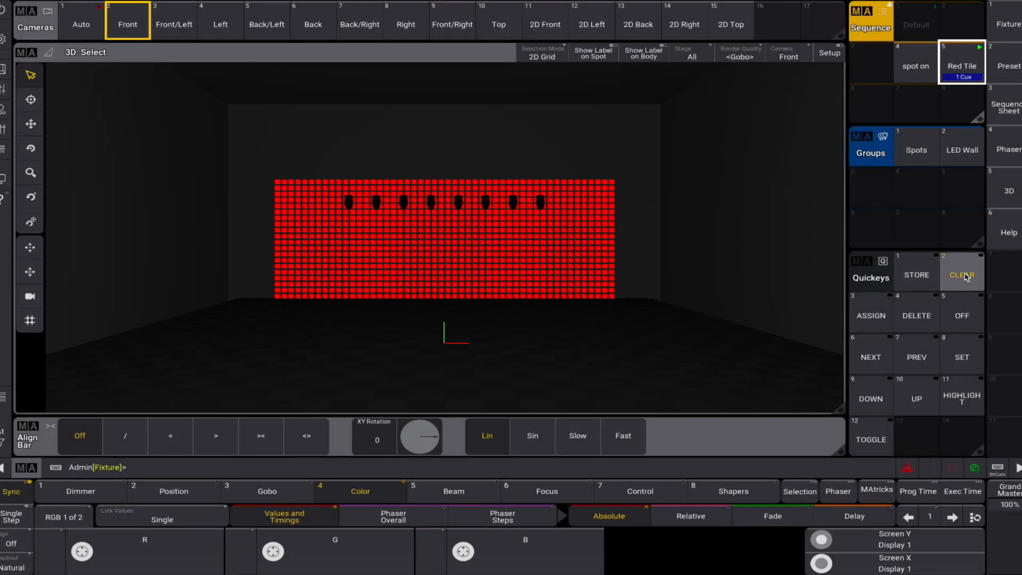
- Fan the LED Wall's RGB values using the <> align mode, XY Rotation 90 and Link Values set to Feature, and clear the programmer
{"action": "left_click", "coordinate": [961, 150]}
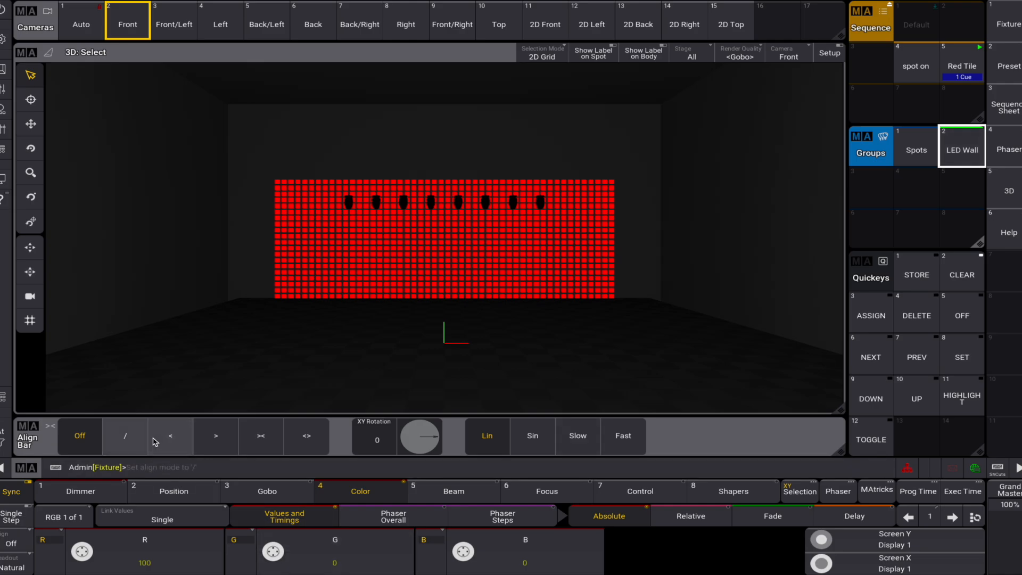
{"action": "left_click", "coordinate": [306, 435]}
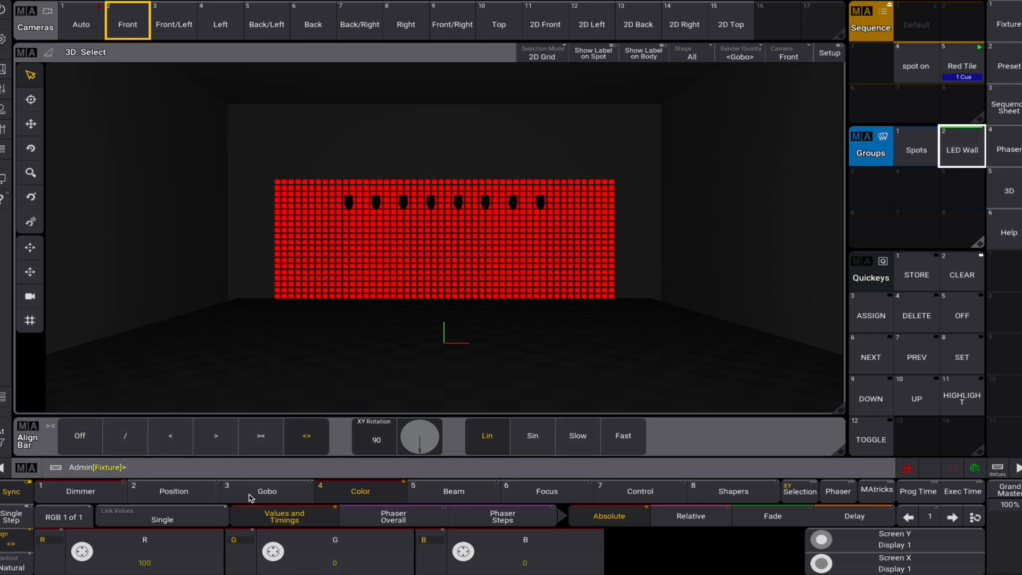
{"action": "left_click", "coordinate": [178, 521]}
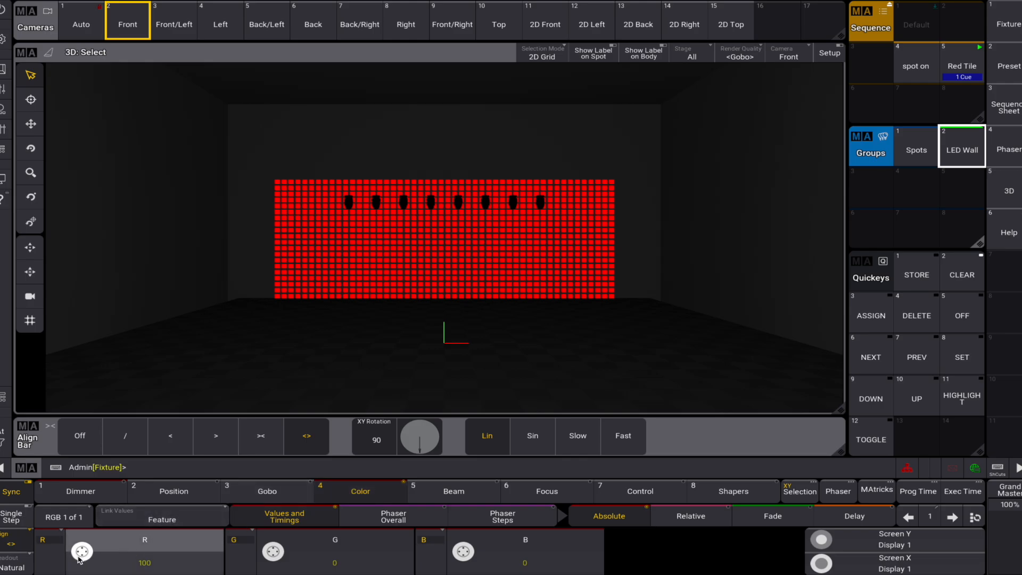
{"action": "left_click_drag", "start_coordinate": [79, 558], "coordinate": [86, 561]}
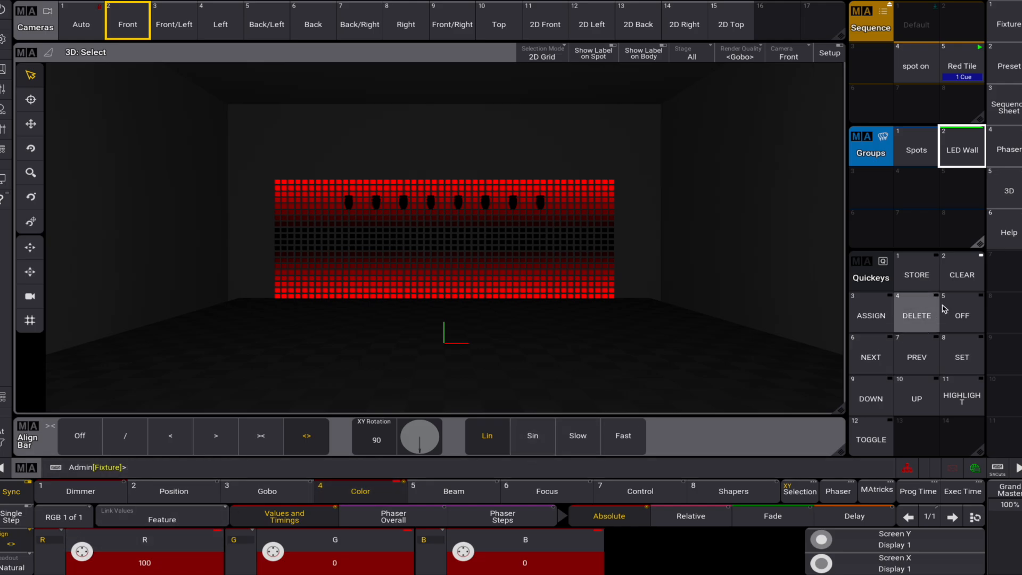
{"action": "left_click", "coordinate": [966, 278]}
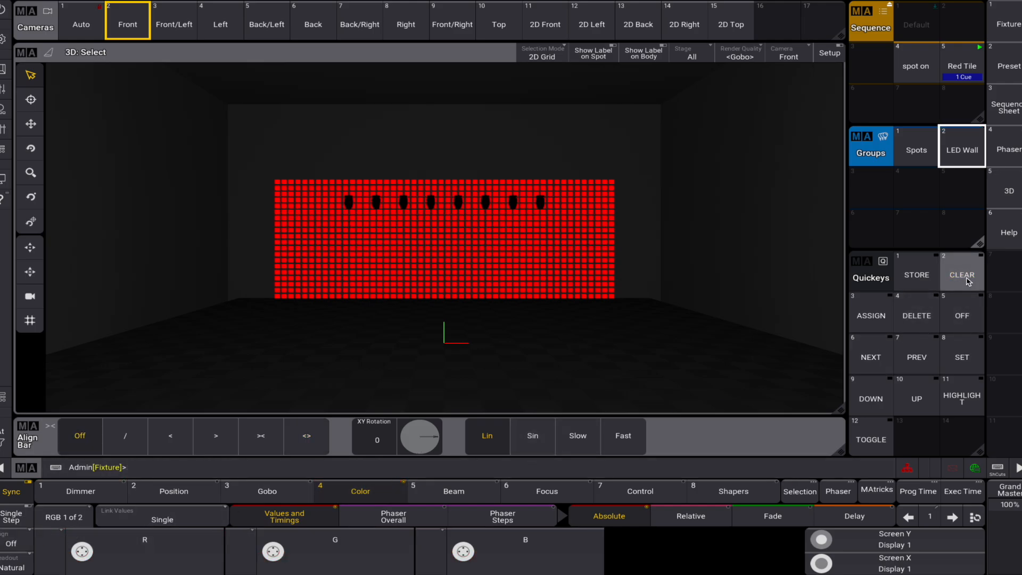